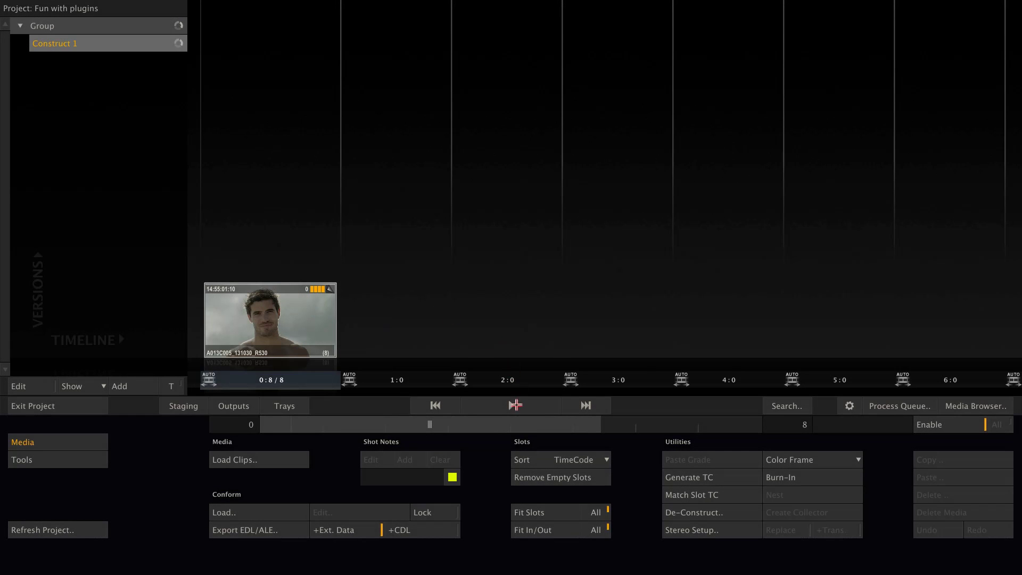
- Open clip A013C005_131030_R530 from the Fun with plugins construct timeline in the player
left_click(512, 406)
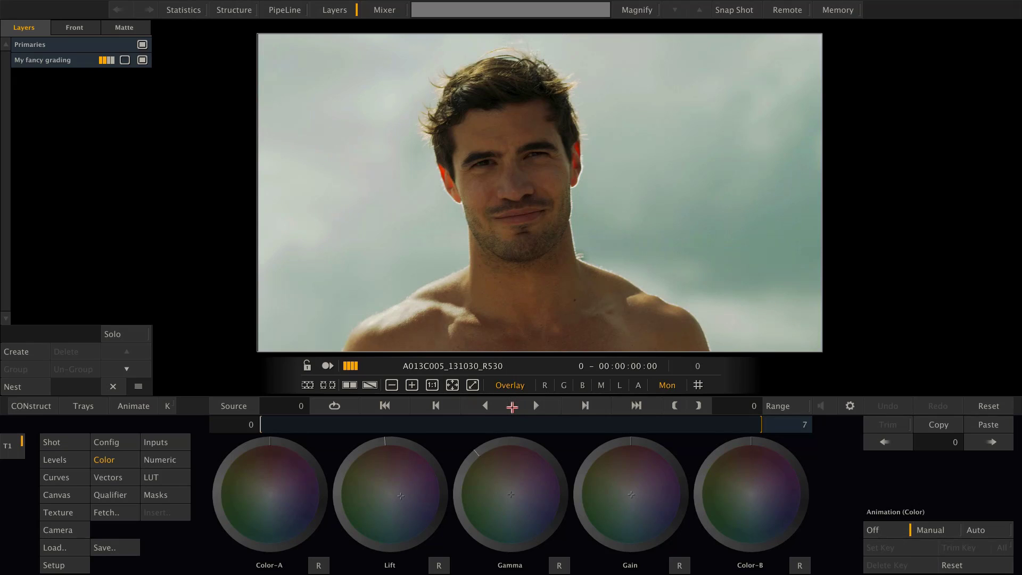
- Compare the My fancy grading layer off and on, then view the layer's Shot Texture settings
left_click(141, 59)
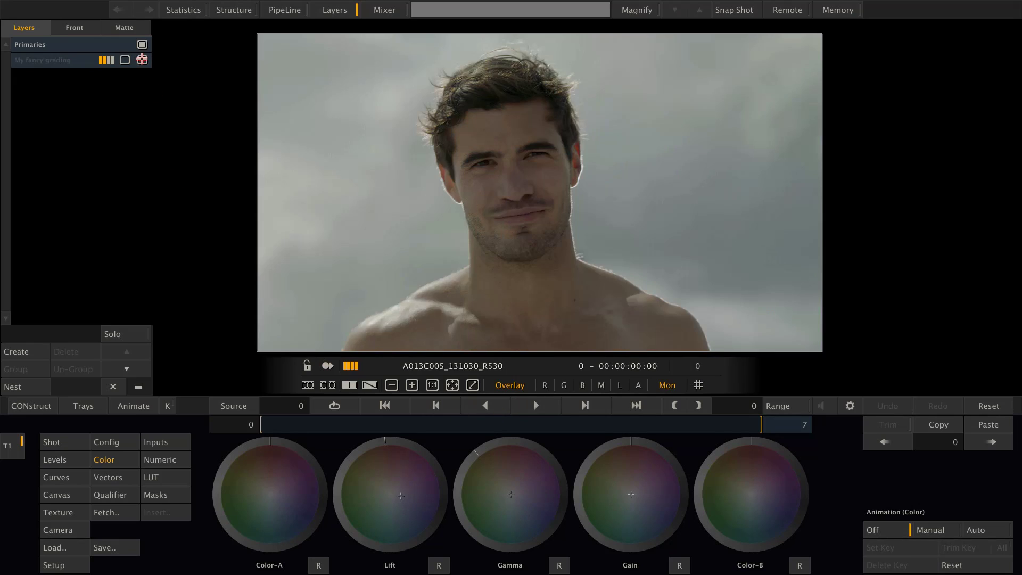
left_click(141, 59)
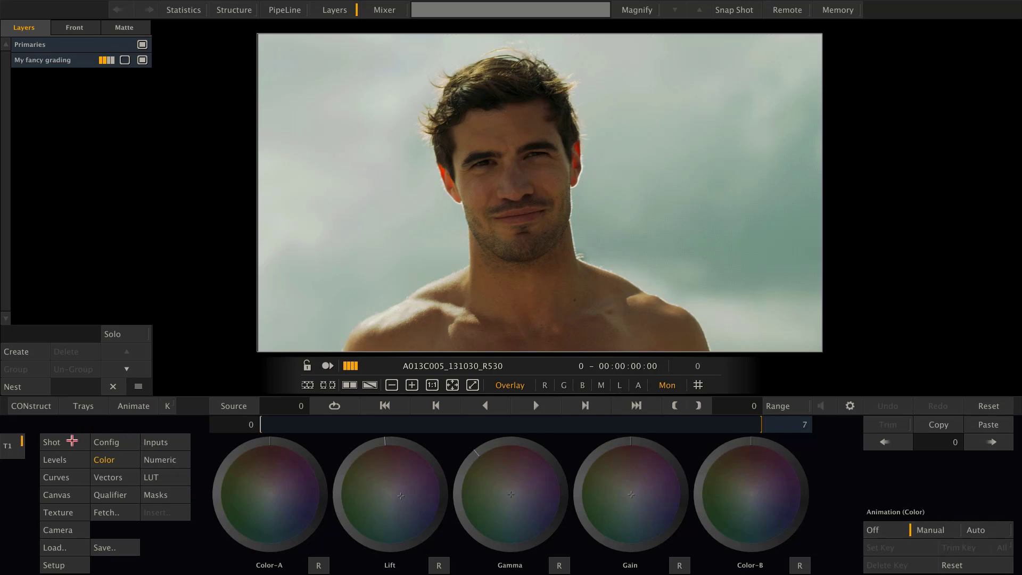
left_click(72, 440)
left_click(68, 512)
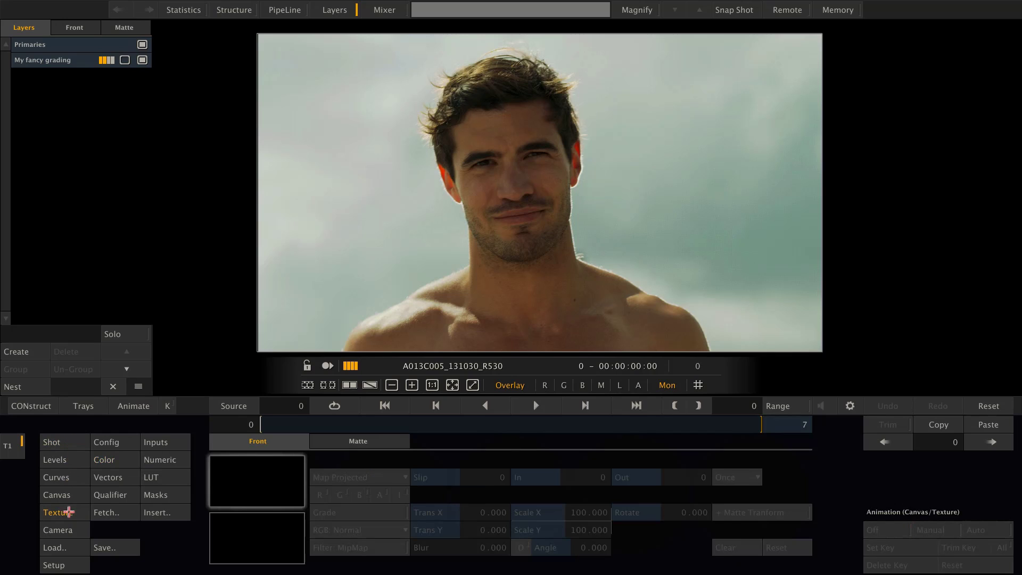
left_click(73, 442)
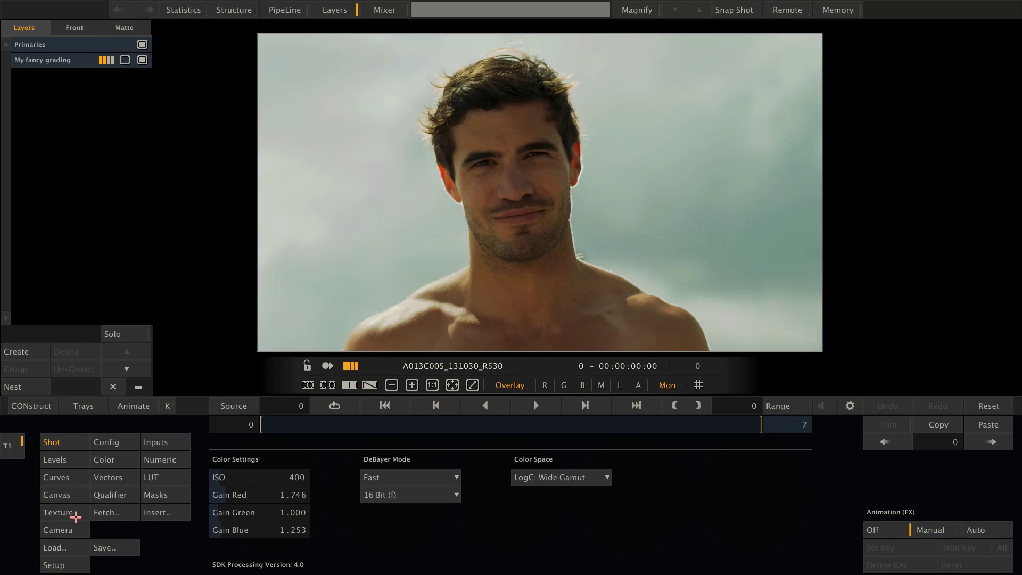
left_click(66, 513)
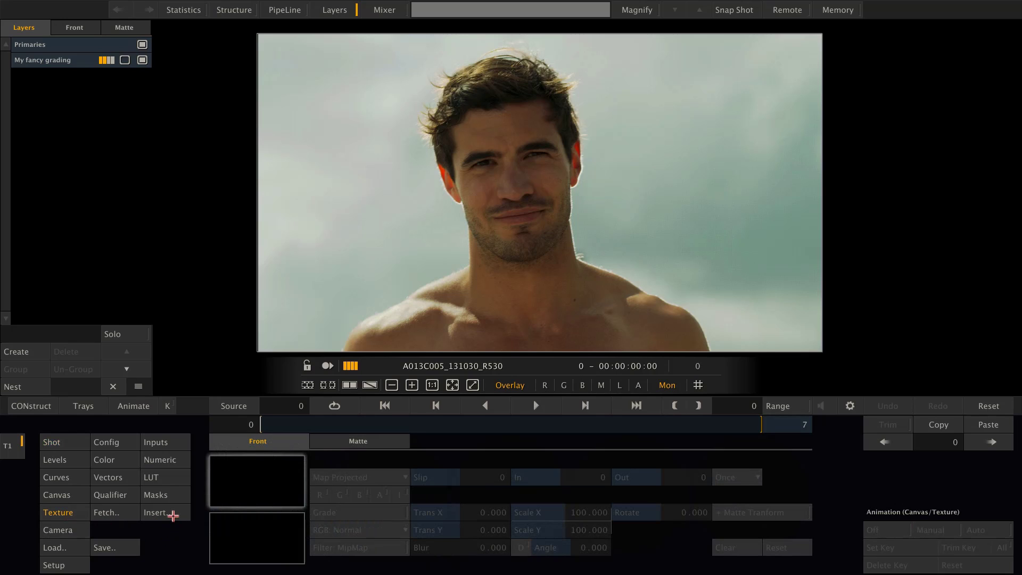
left_click(173, 515)
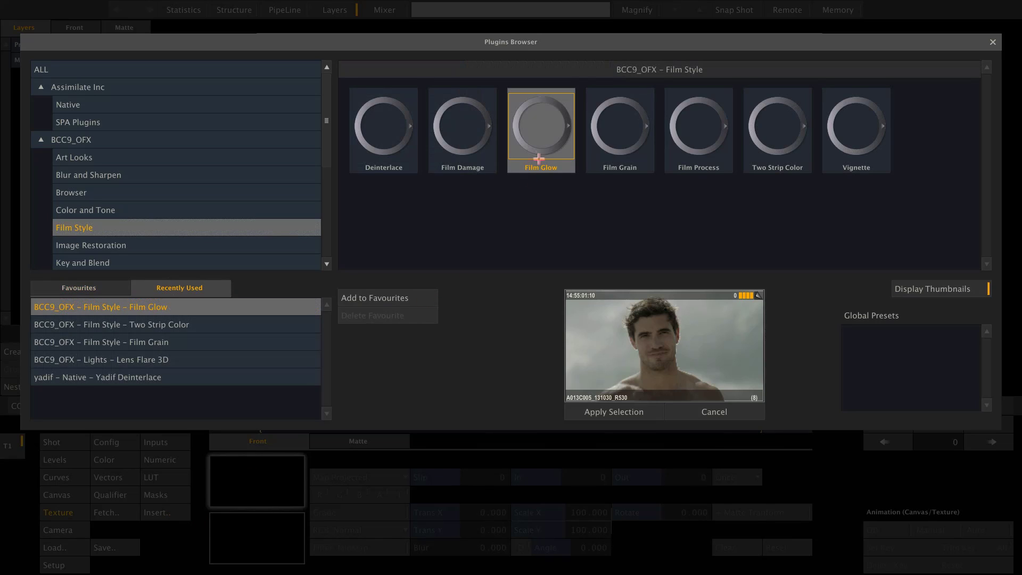
- Add BCC Film Glow as a layer, compare it off and on, then reselect My fancy grading
double_click(544, 143)
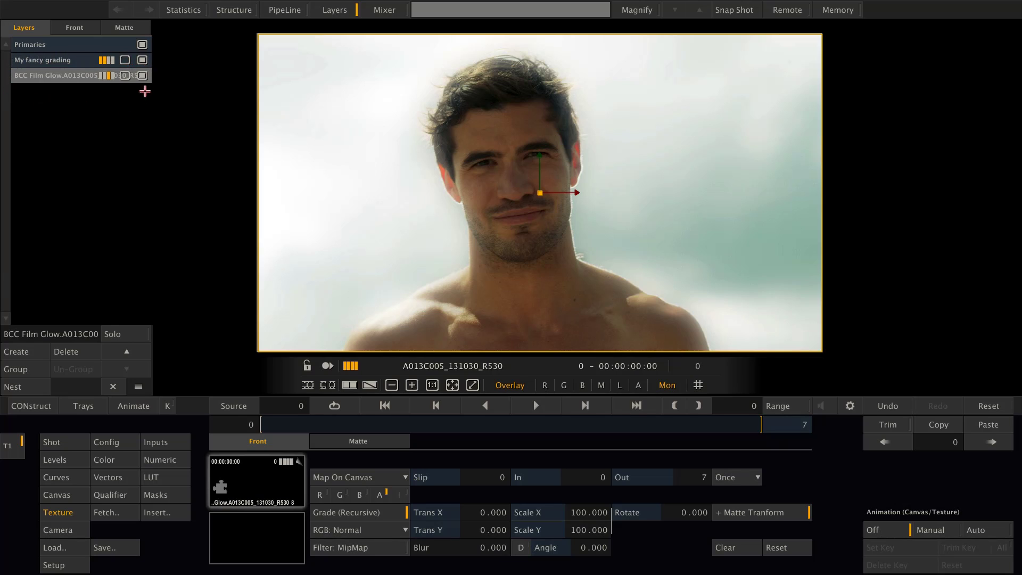
left_click(143, 75)
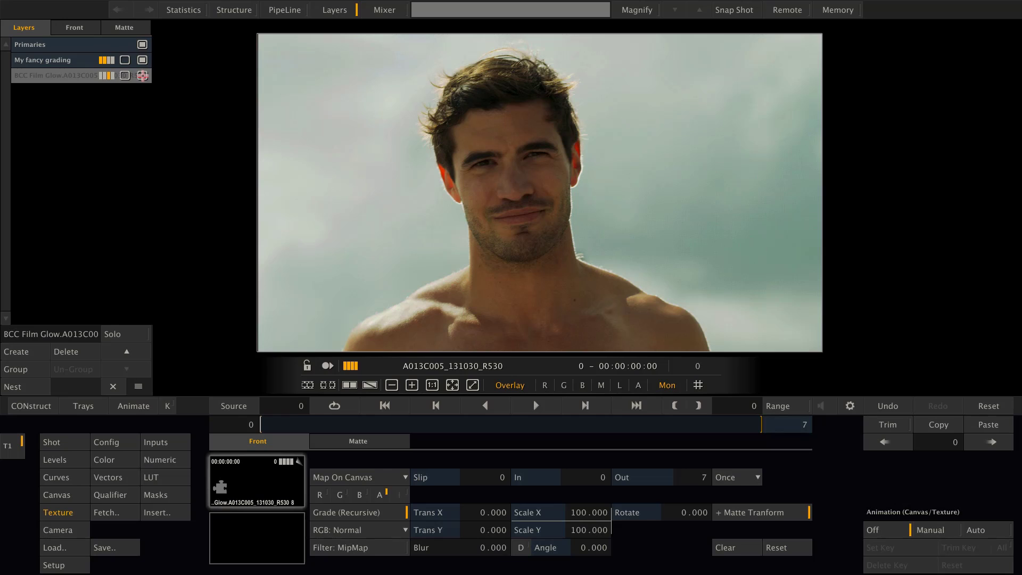
left_click(143, 75)
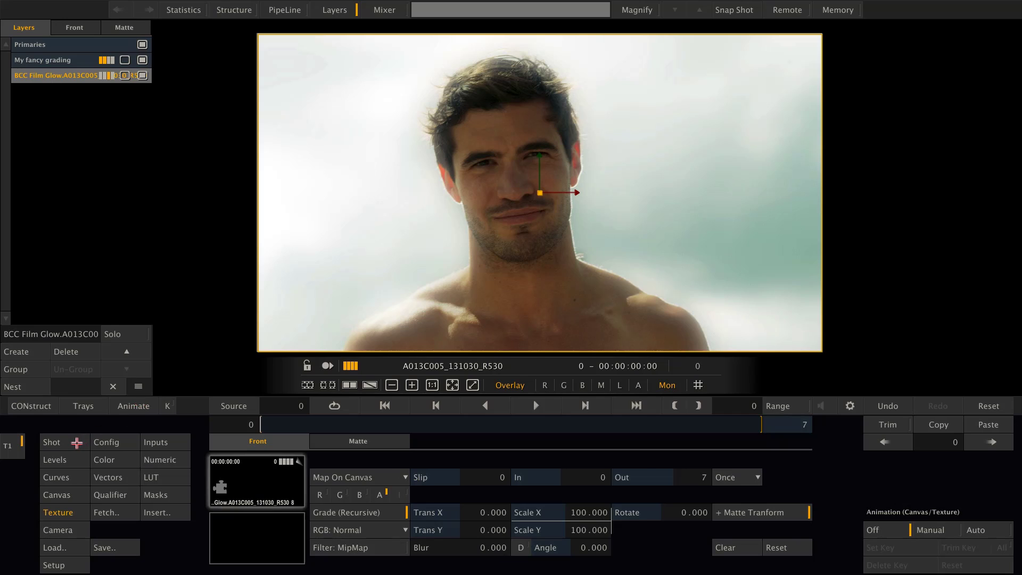
left_click(77, 443)
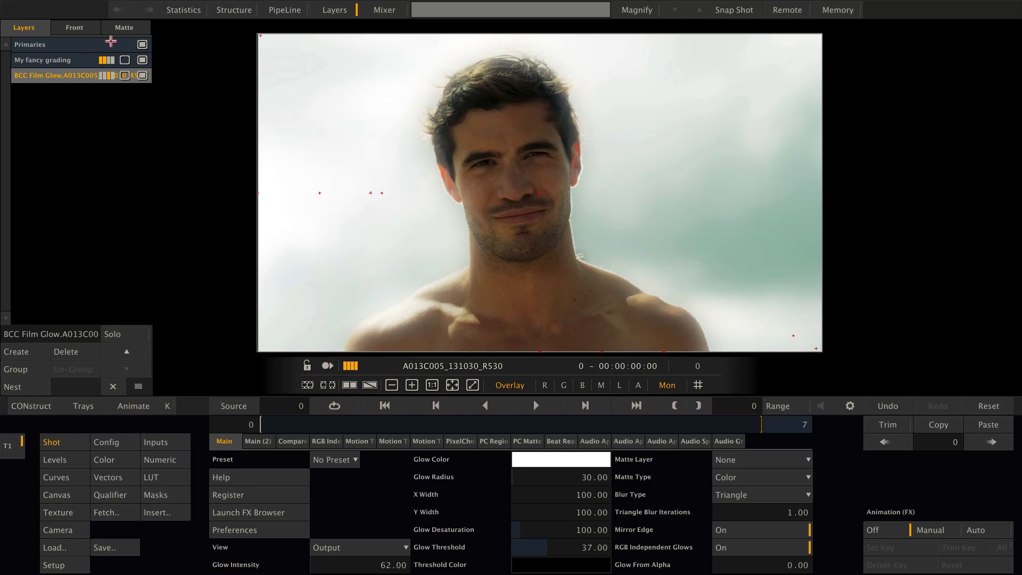
left_click(93, 44)
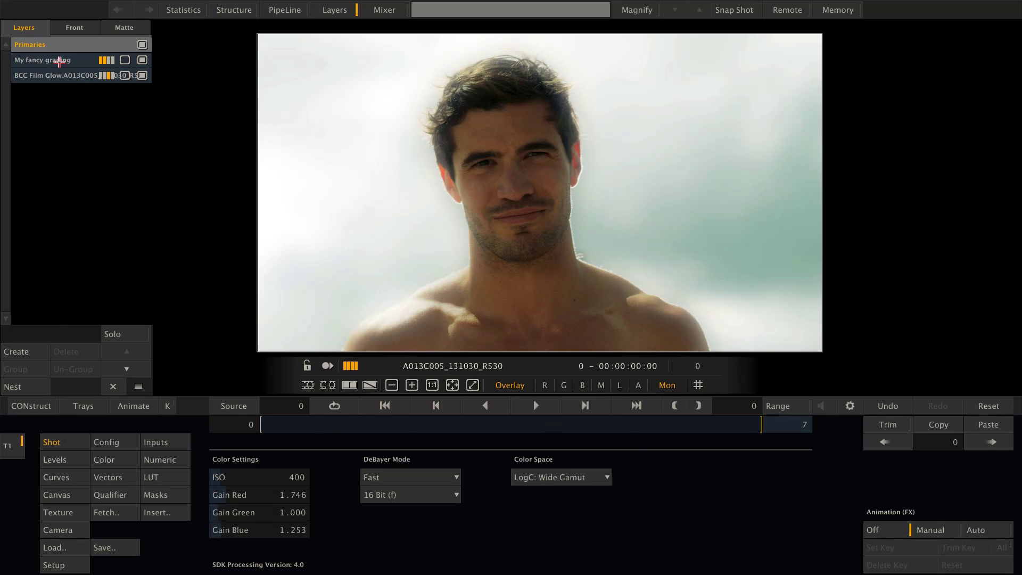
left_click(59, 60)
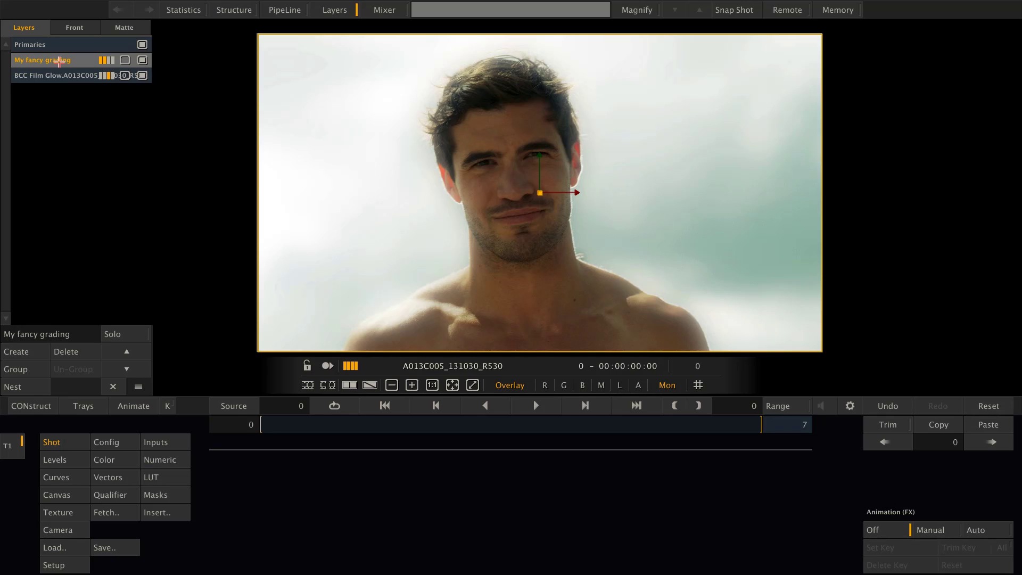
- Select the BCC Film Glow layer and toggle it off and on twice, leaving it on
left_click(62, 75)
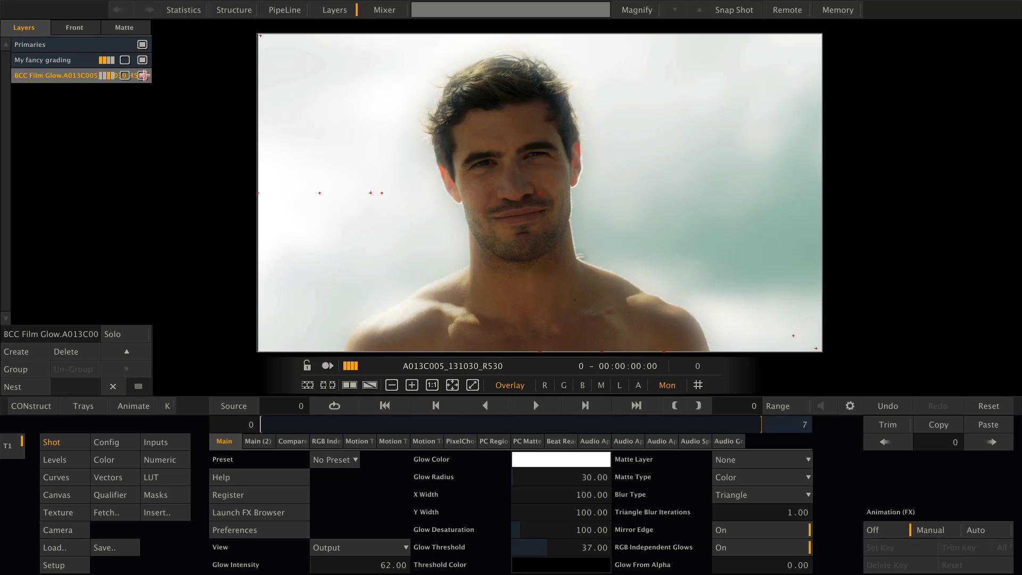
left_click(142, 75)
left_click(142, 75)
left_click(142, 75)
left_click(143, 75)
- Show the clip's Sources in the side panel and its Structure node graph
mouse_move(917, 245)
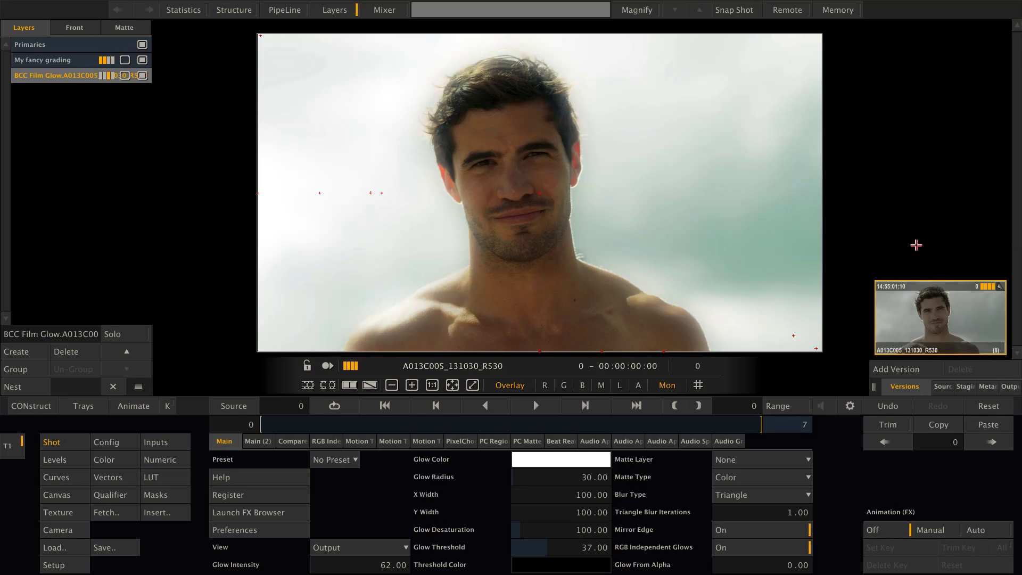
left_click(943, 386)
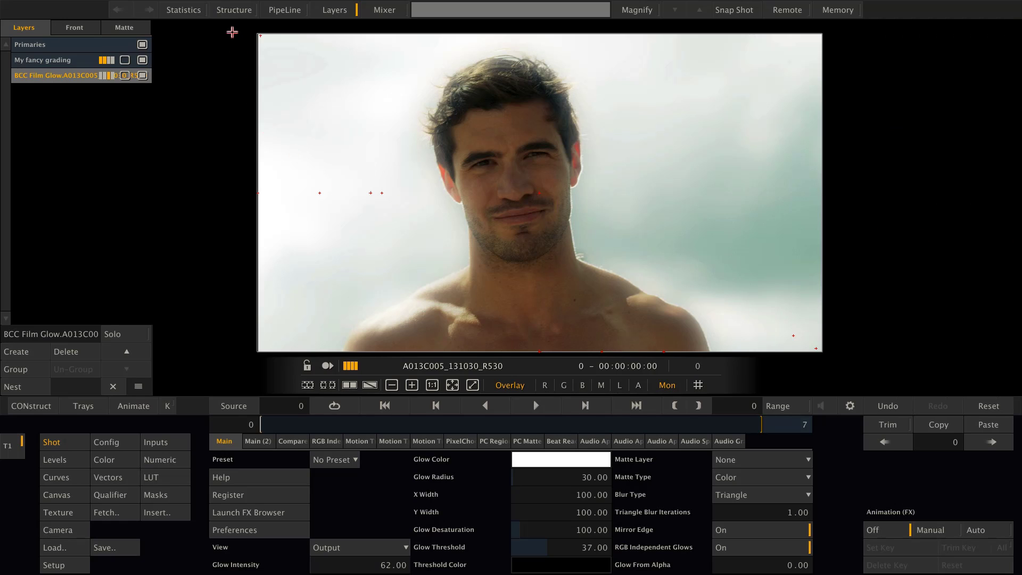
left_click(232, 10)
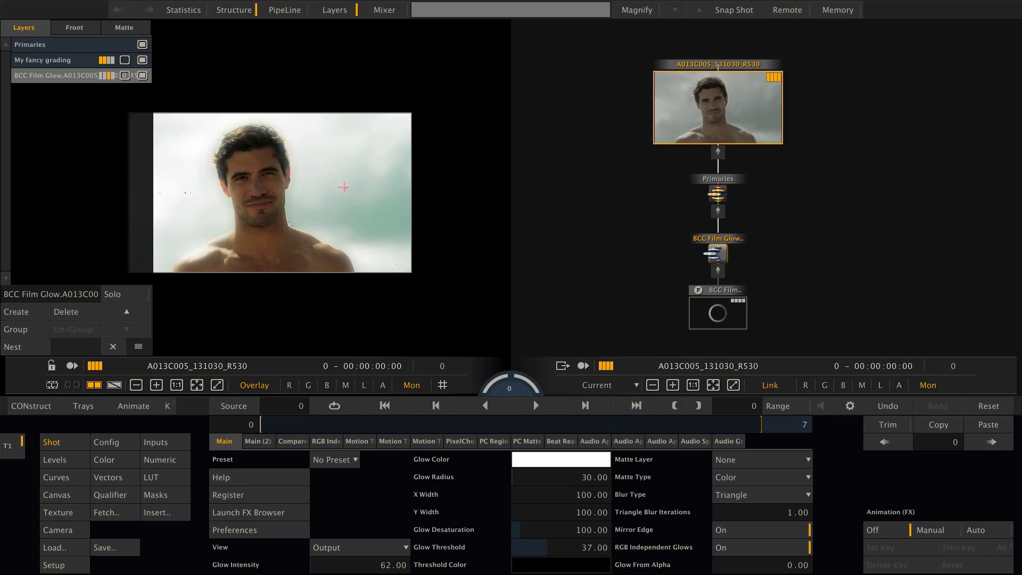
- Add a new Layer-3 with the BCC Lens Flare 3D effect and view its parameters
scroll(293, 194, "up", 1)
left_click_drag(292, 194, 347, 178)
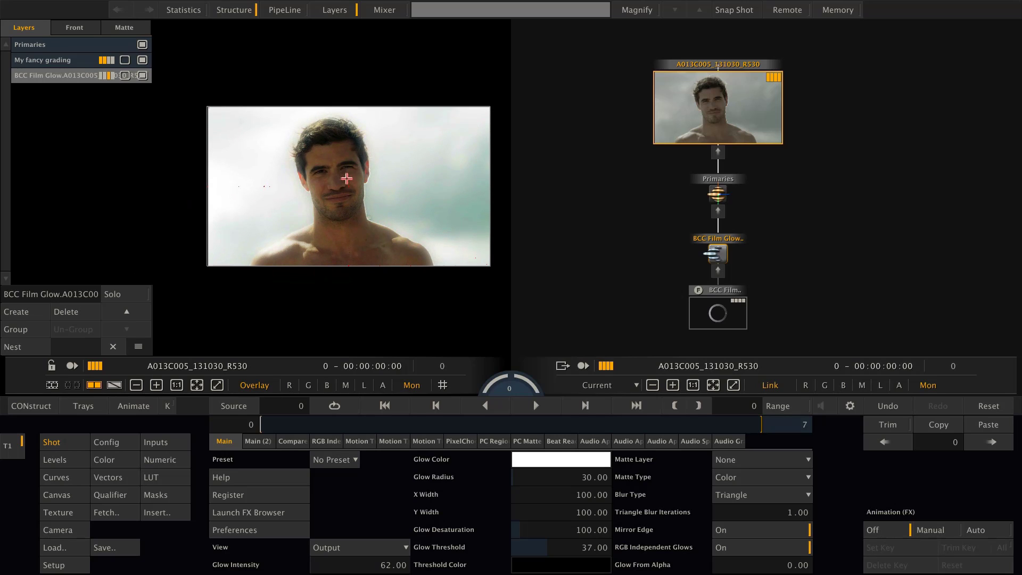
left_click(12, 312)
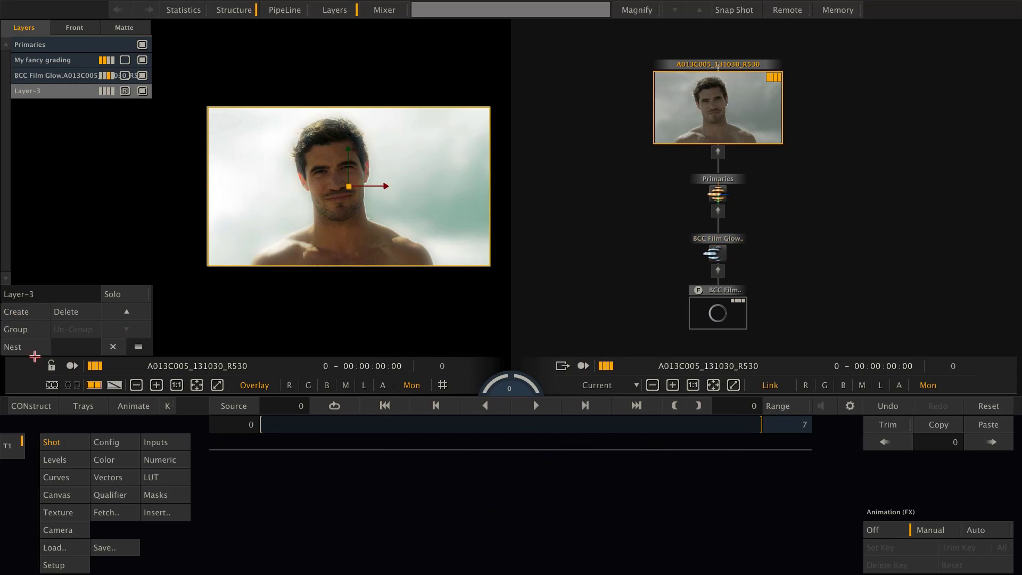
left_click(68, 513)
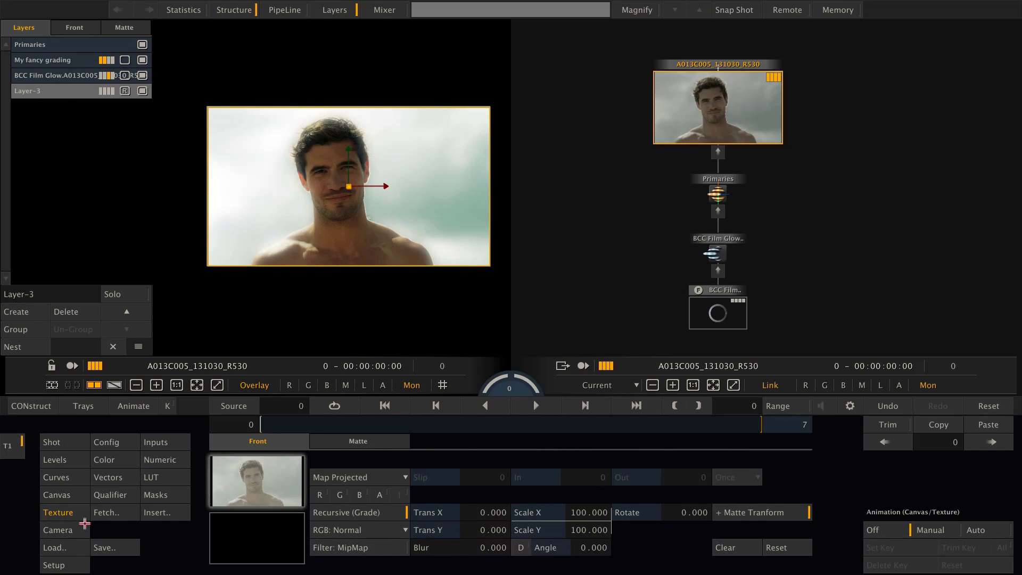
left_click(176, 518)
key("Down")
key("Down")
key("Down")
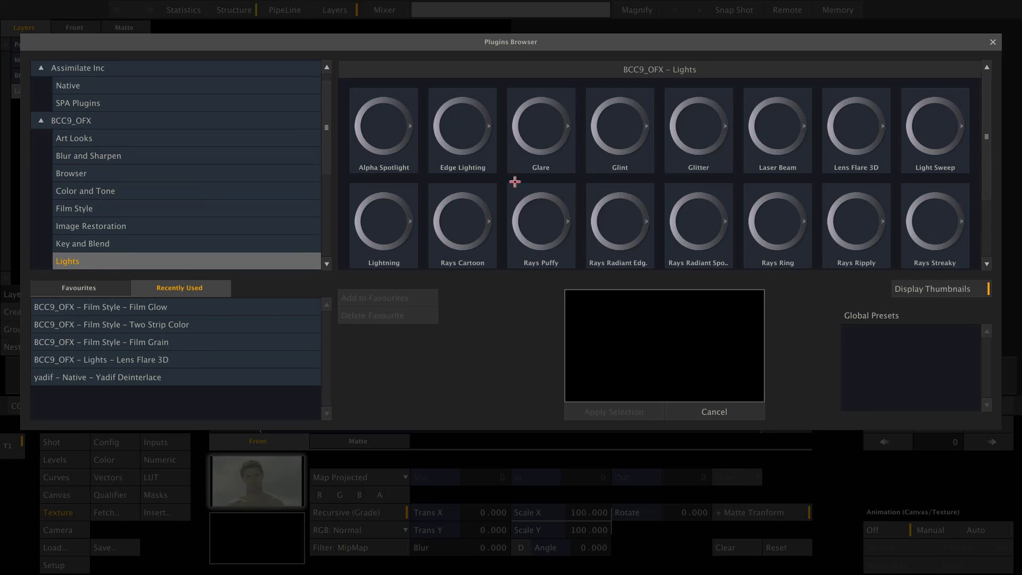
left_click(867, 151)
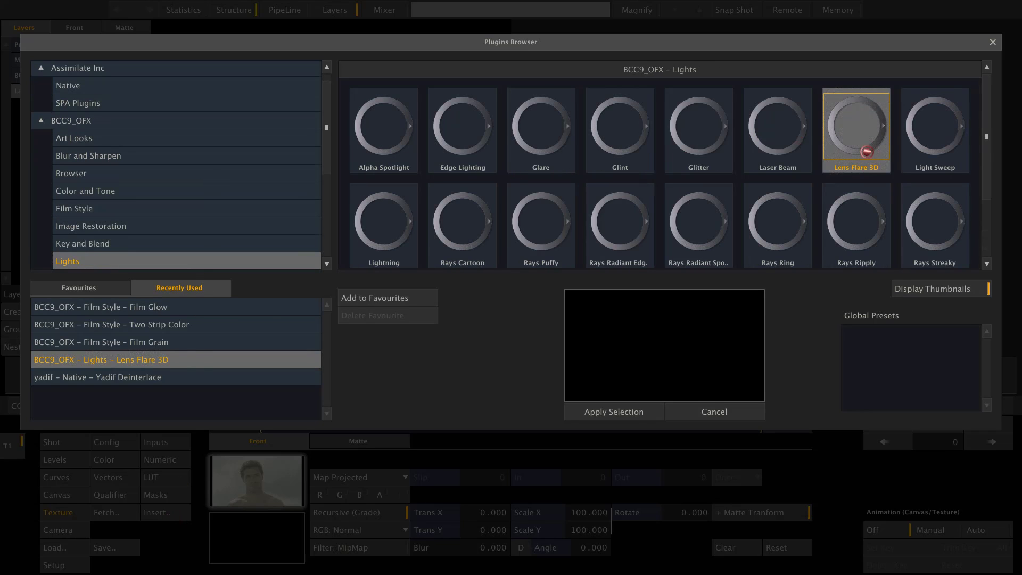
double_click(867, 152)
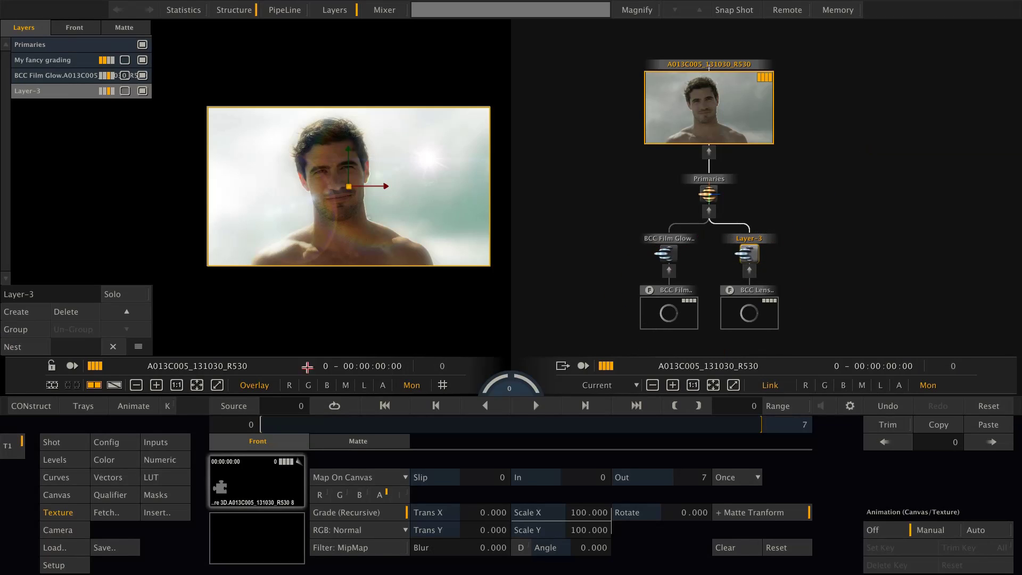
left_click(77, 440)
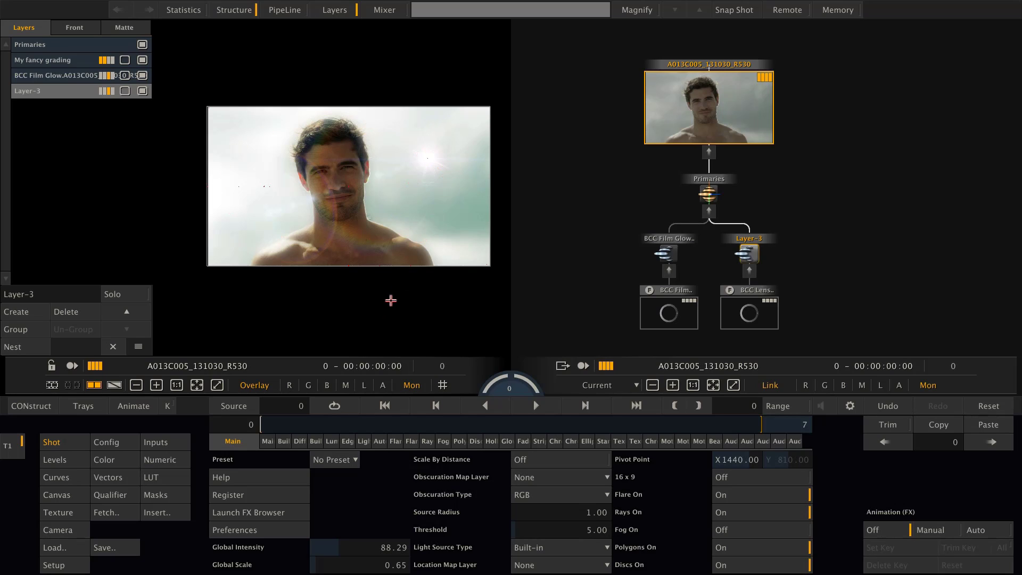
left_click(237, 10)
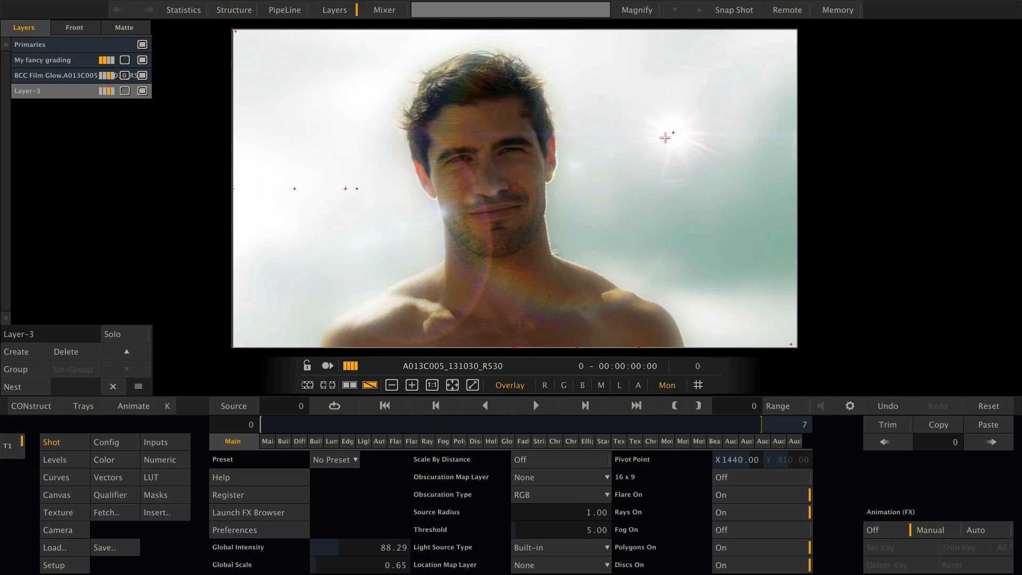
- Position the lens flare's sun high in the upper-right sky of the portrait
left_click_drag(665, 138, 672, 188)
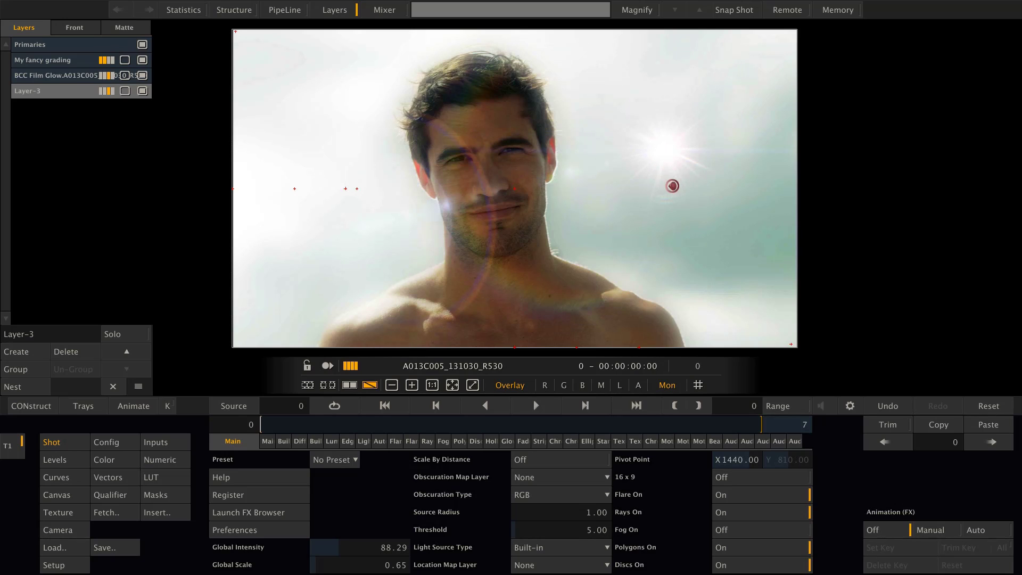
left_click(668, 97)
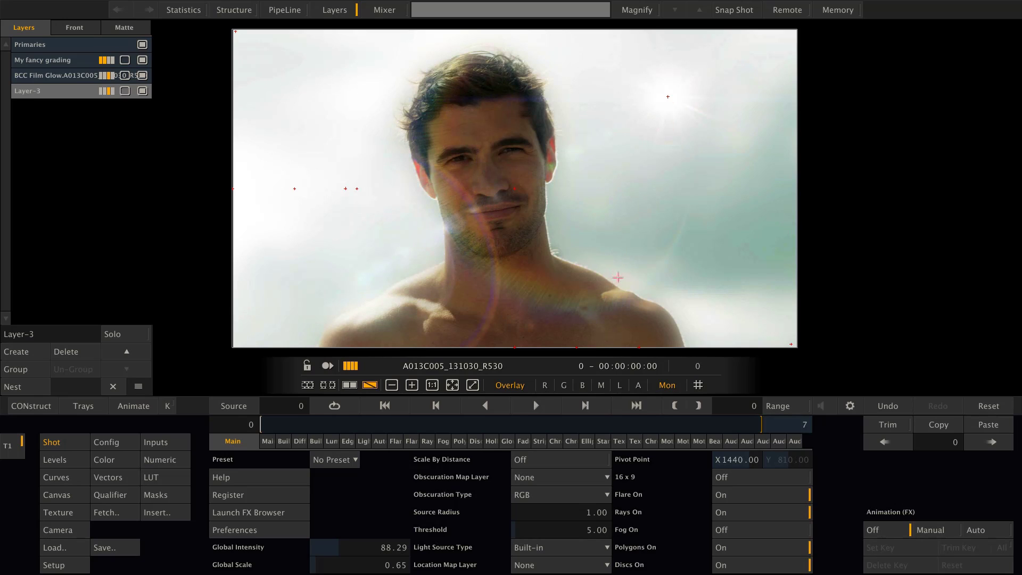
left_click(117, 461)
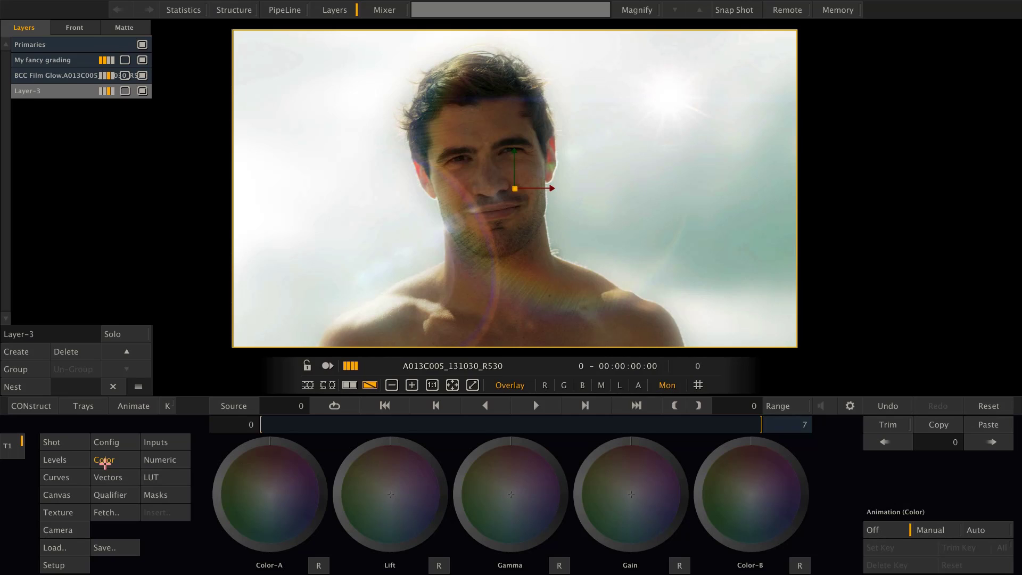
- Delete Layer-3 and the BCC Film Glow layer, then select Primaries
left_click(64, 352)
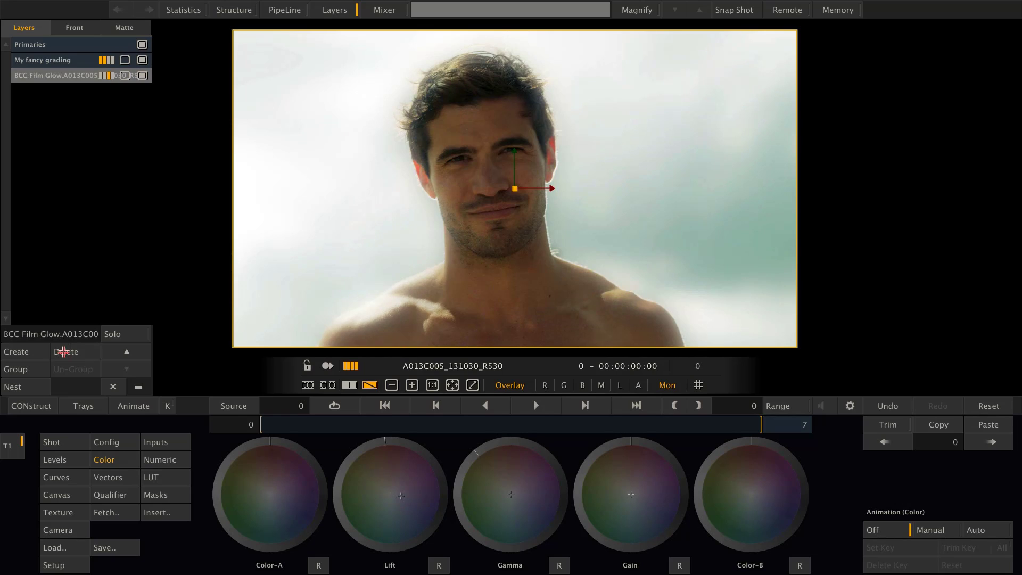
left_click(63, 352)
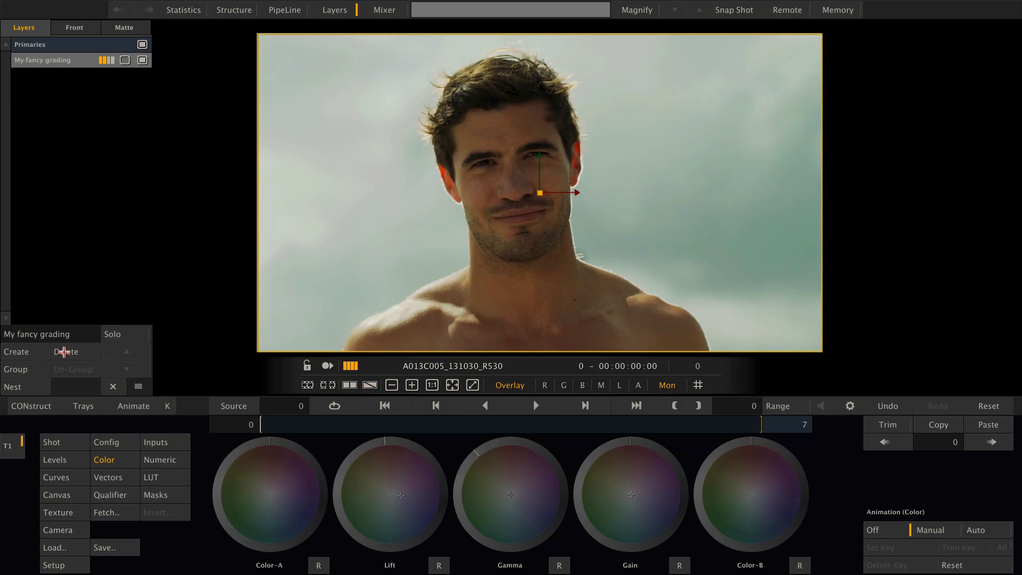
left_click(94, 47)
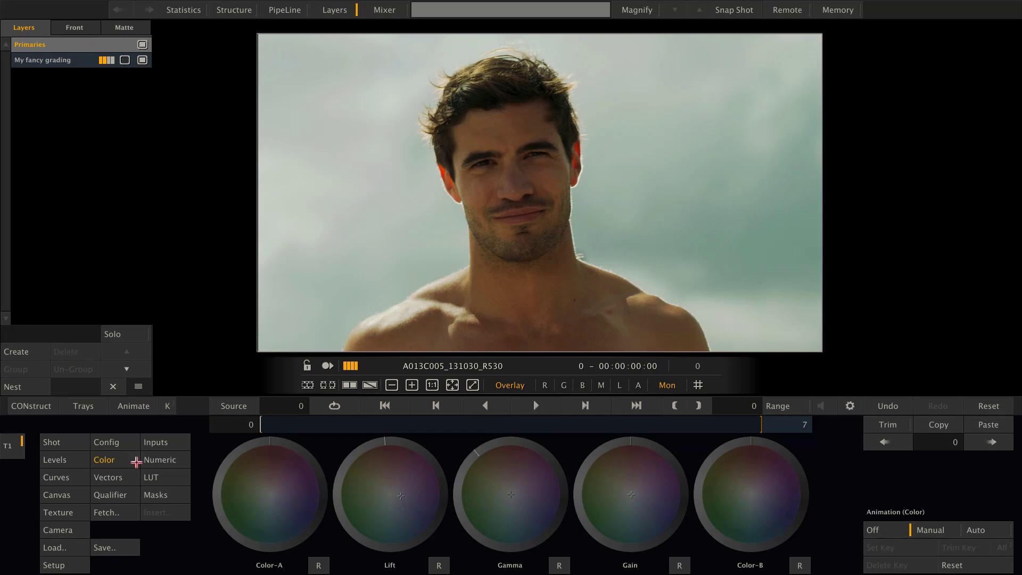
- Apply the SPA Plugins Re-Timer to the clip and list its source versions
left_click(59, 445)
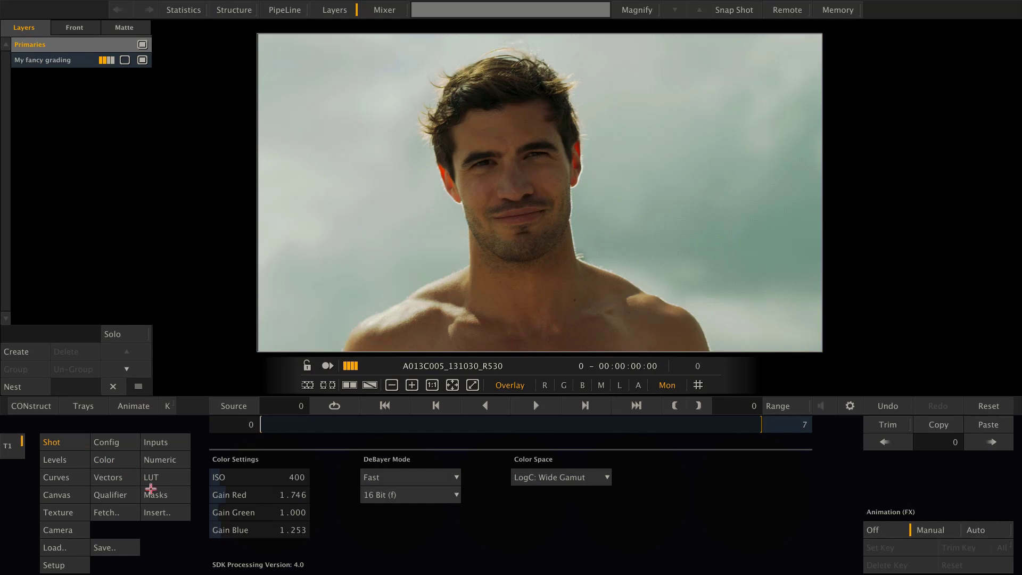
left_click(167, 514)
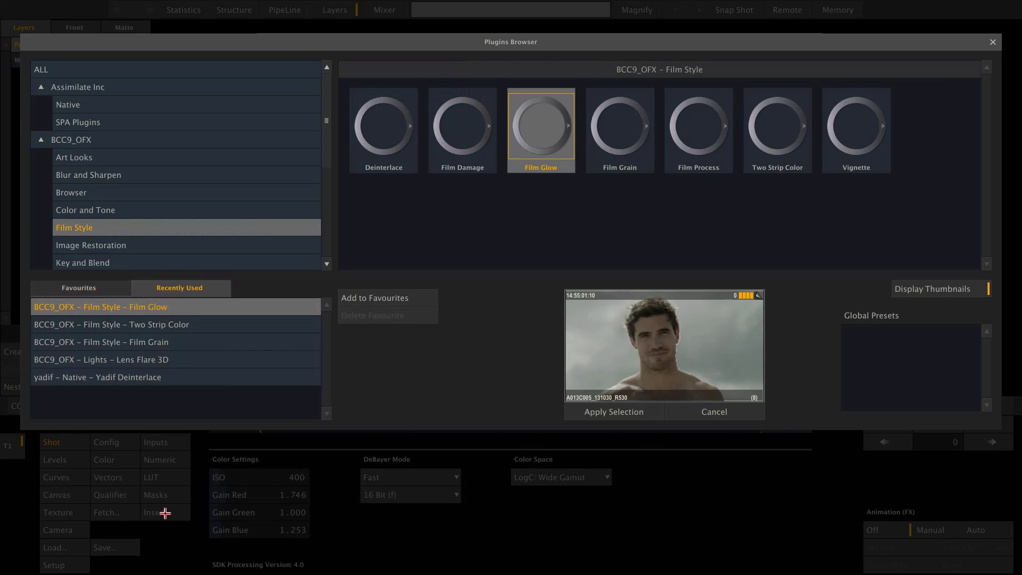
left_click(206, 117)
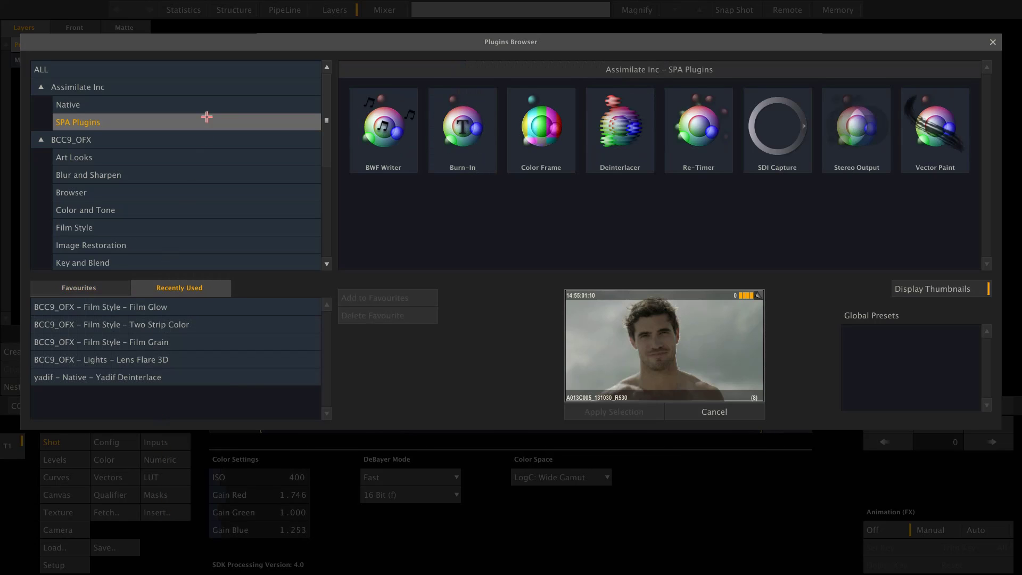
left_click(704, 140)
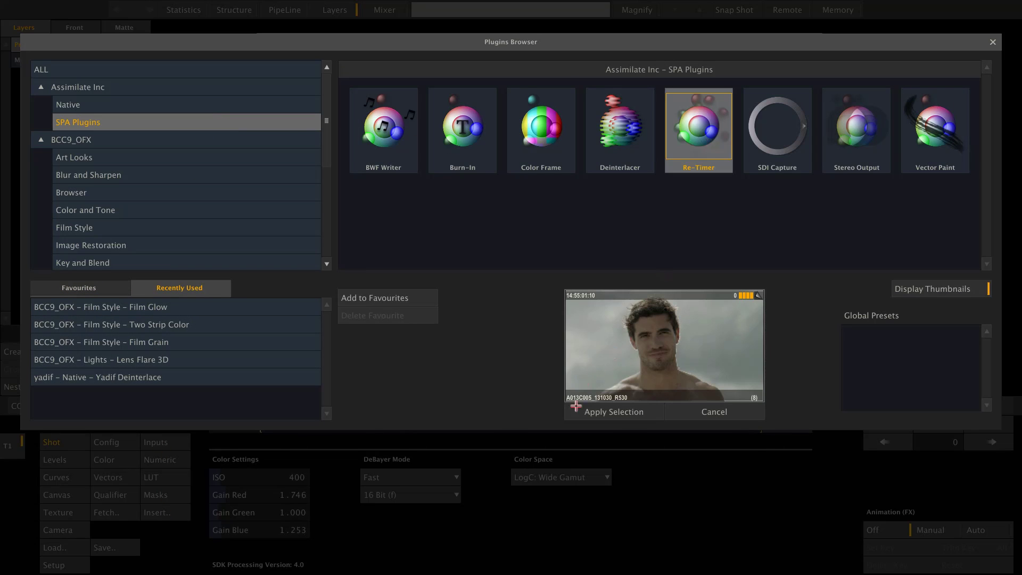
left_click(591, 412)
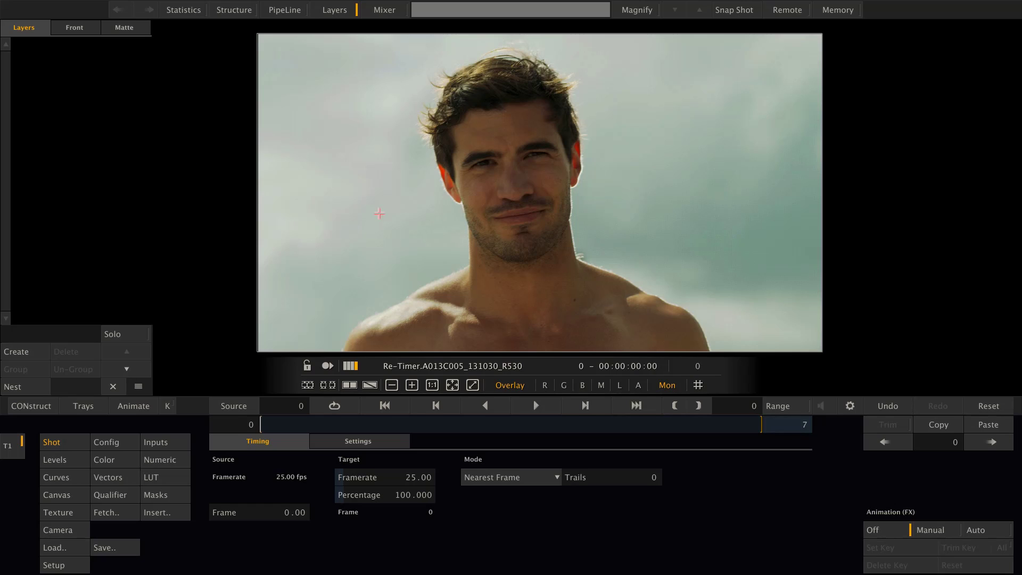
mouse_move(1018, 260)
left_click(939, 389)
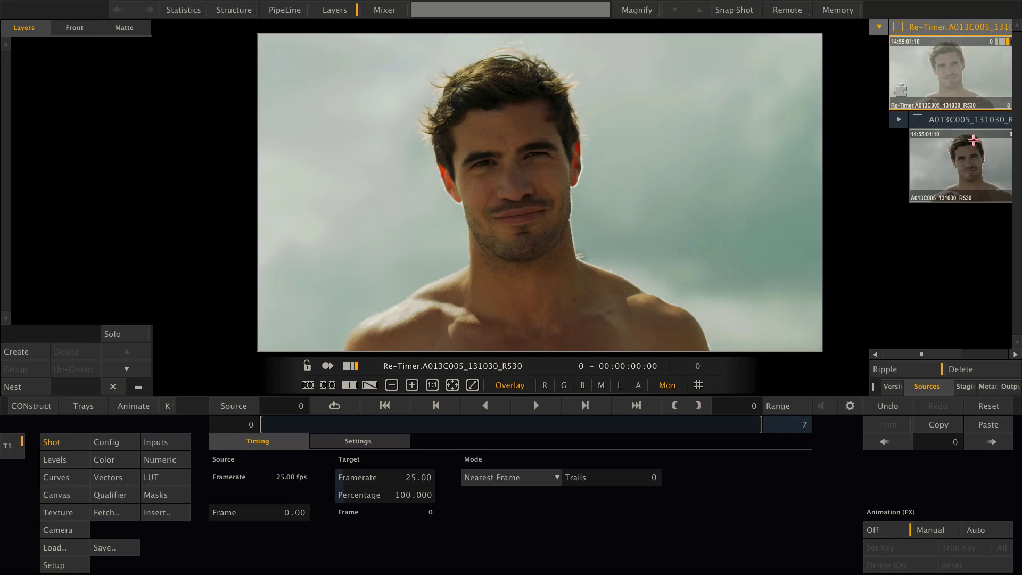
- Compare the original A013C005 clip with its Re-Timer version and show the Re-Timer input source
left_click(968, 158)
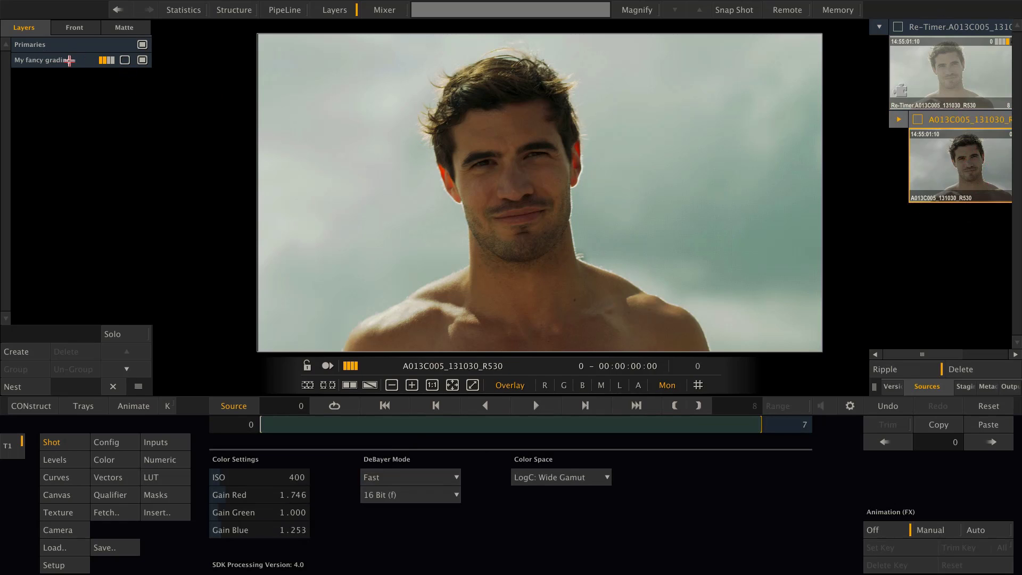
left_click(949, 66)
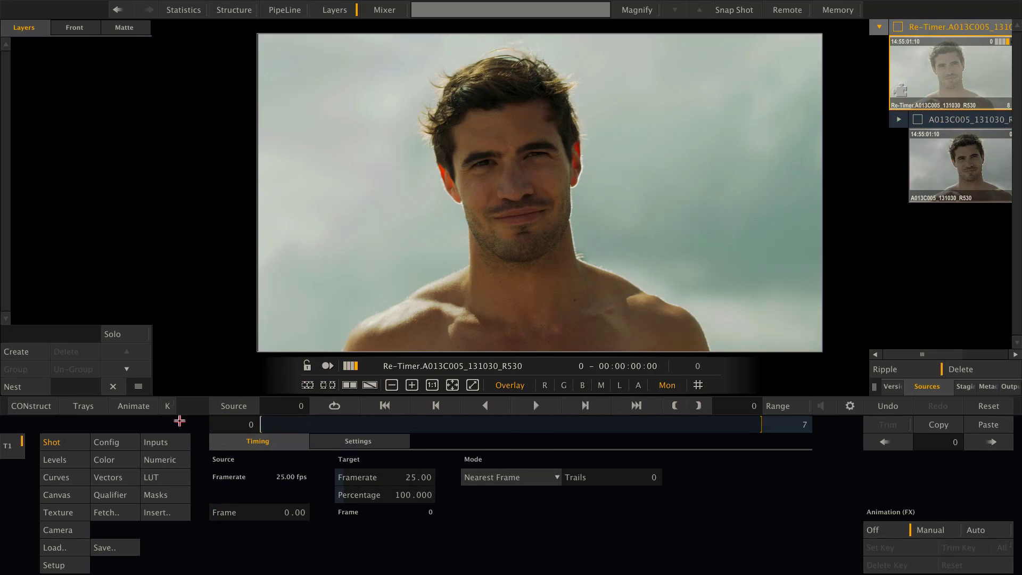
left_click(153, 443)
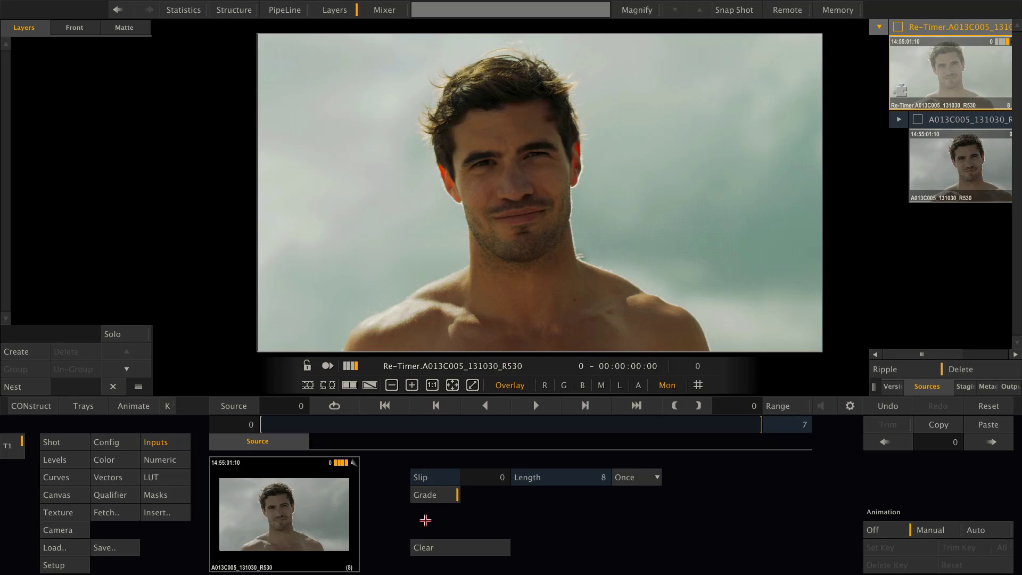
left_click(441, 495)
left_click(441, 496)
left_click(441, 495)
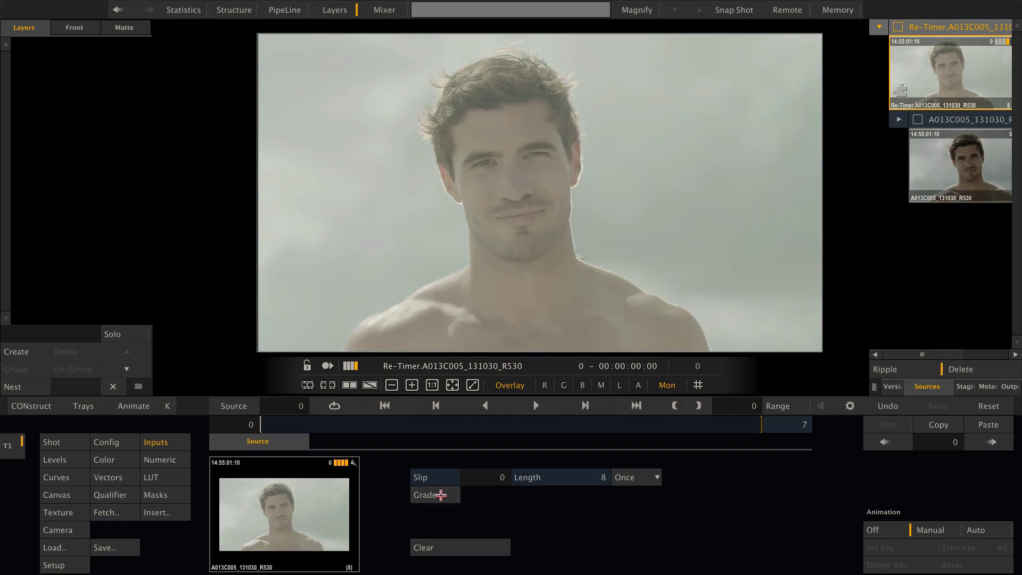
left_click(441, 495)
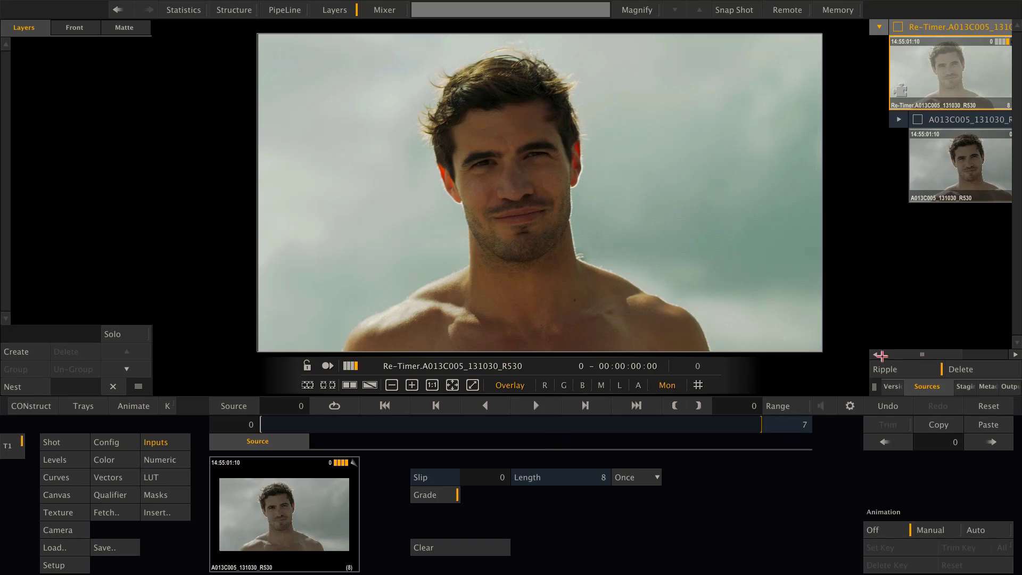
- Create Layer-1 and apply the BCC Spiral Blur effect to it
left_click(9, 352)
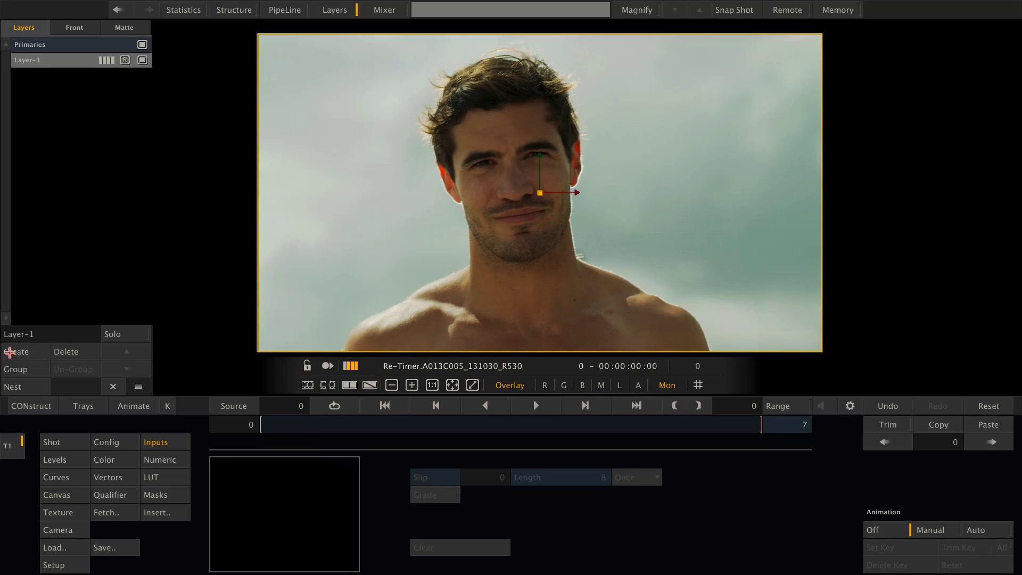
left_click(82, 63)
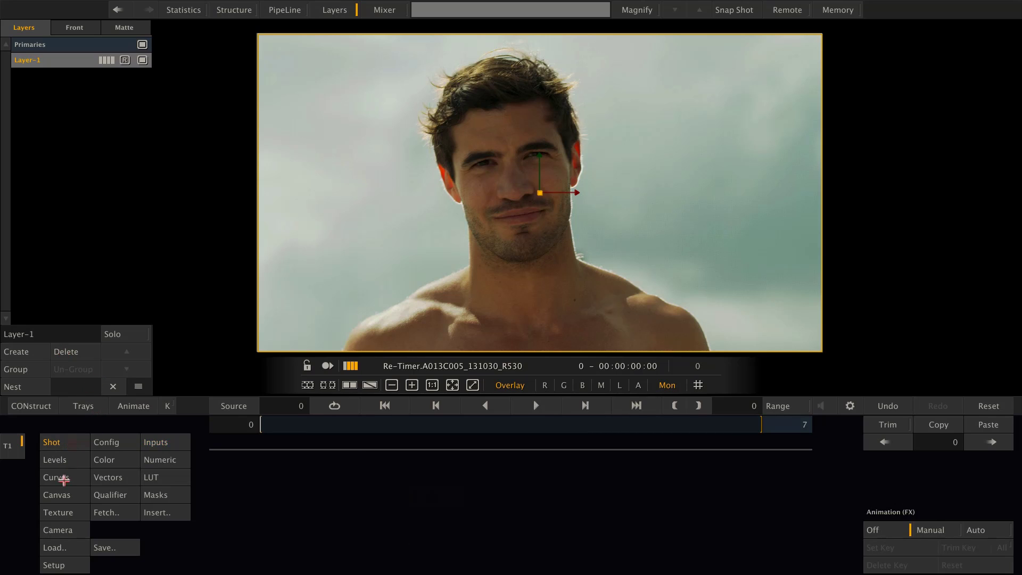
left_click(65, 513)
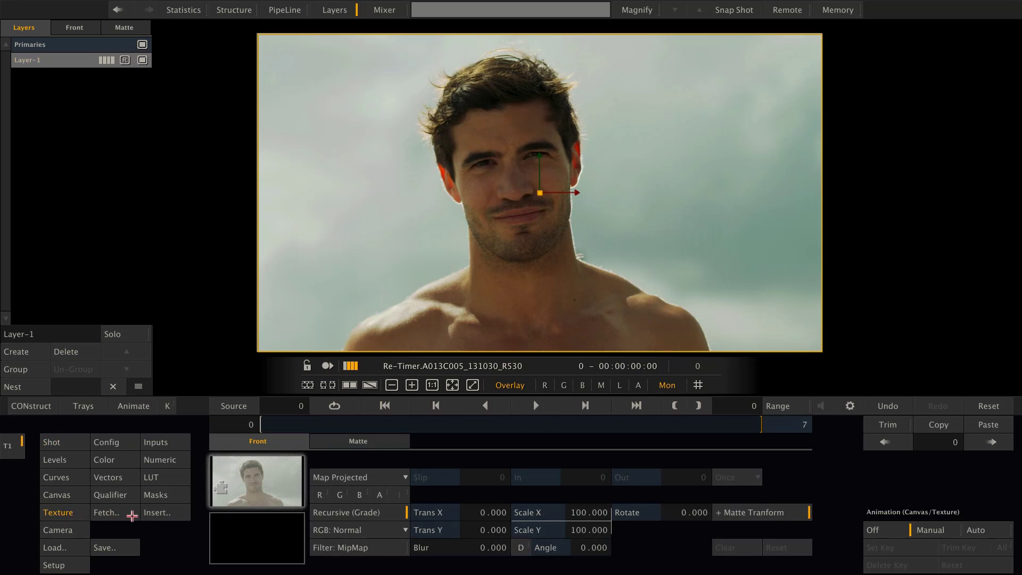
left_click(166, 513)
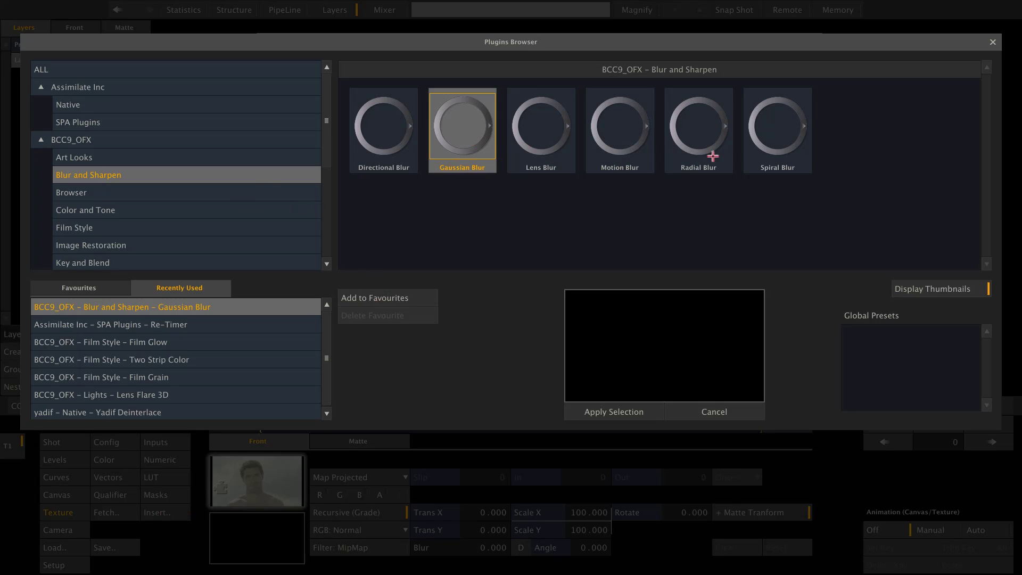
left_click(780, 149)
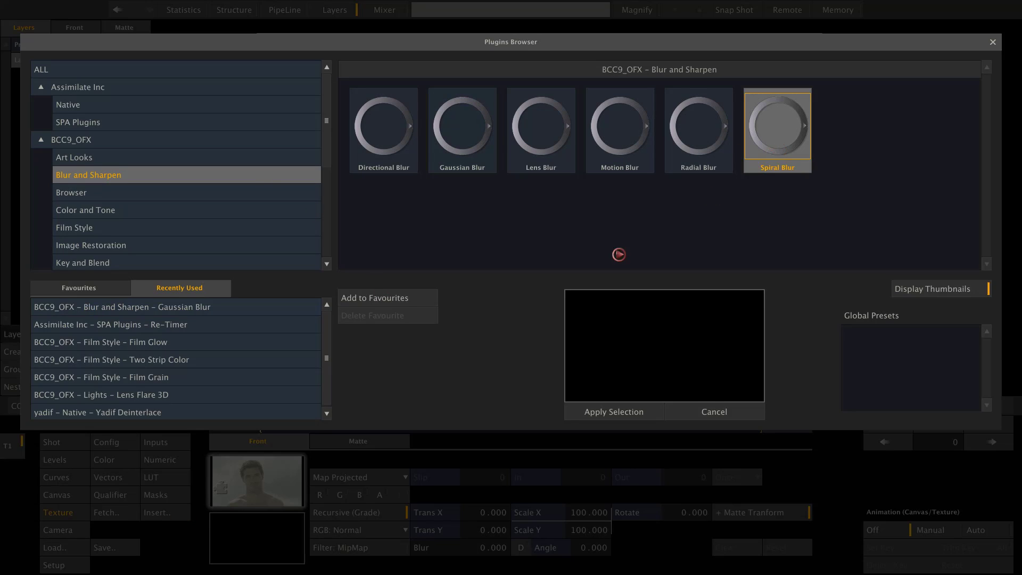
key("Return")
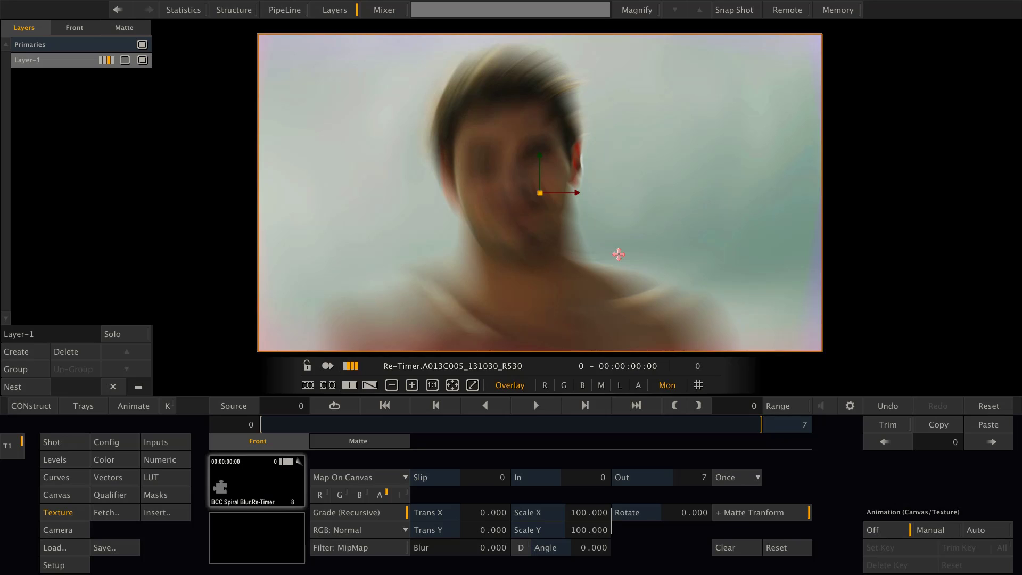
- Bypass the Spiral Blur layer off and on to compare, then delete it
left_click(141, 59)
left_click(141, 59)
left_click(65, 352)
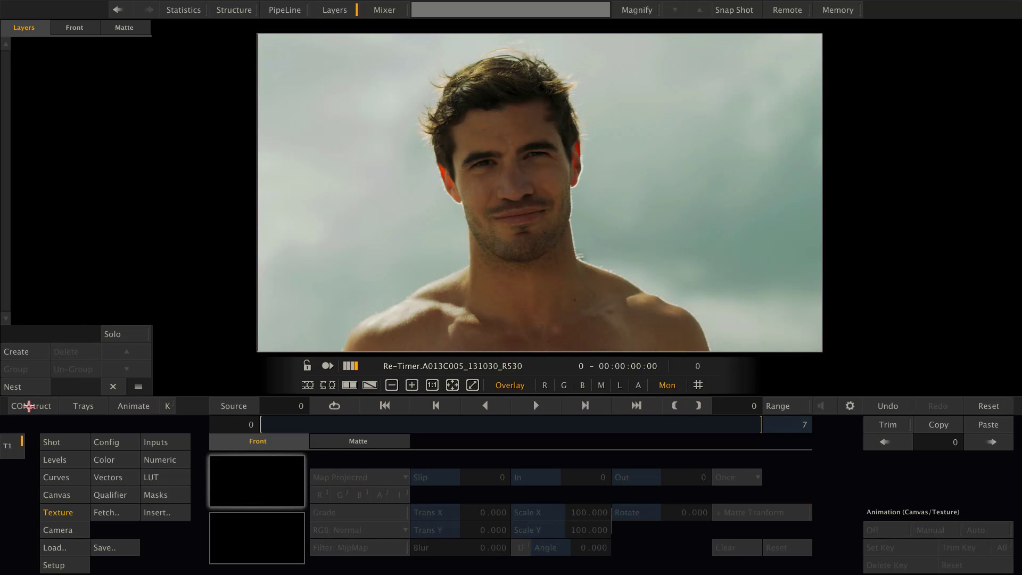
- Select the Construct 1 output node in the Outputs graph and open it in the player
left_click(29, 406)
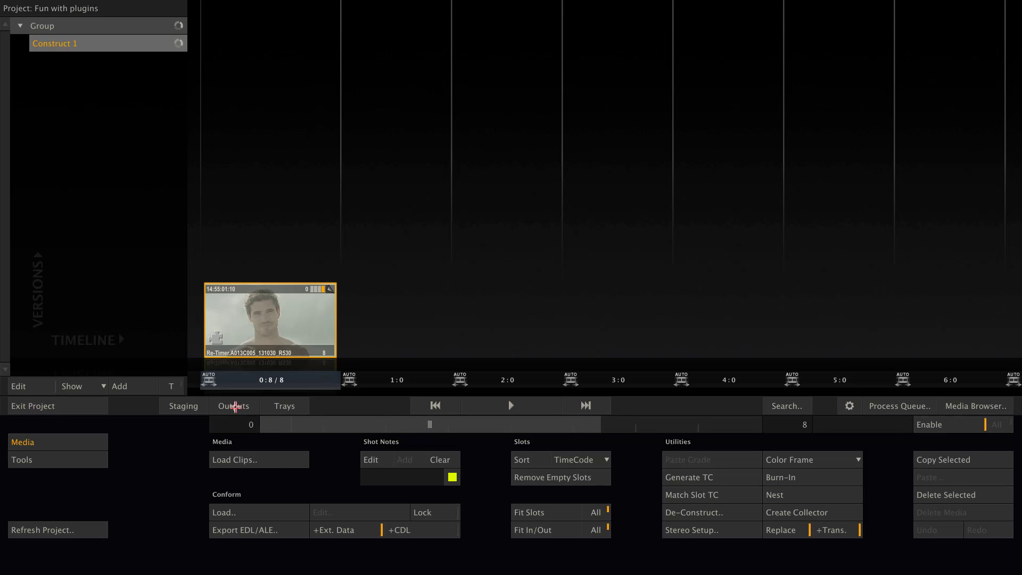
left_click(235, 406)
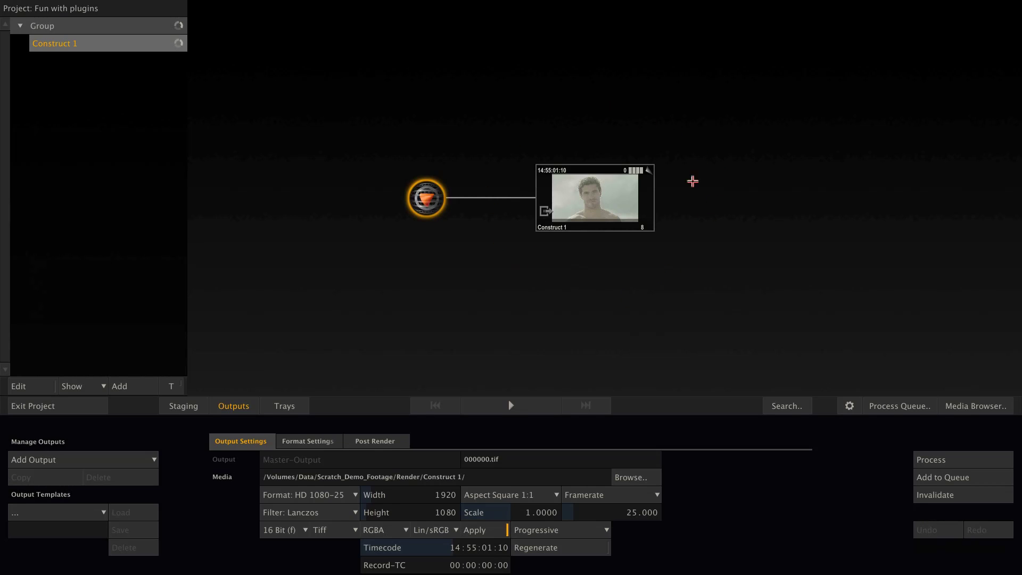
left_click(574, 195)
left_click(515, 405)
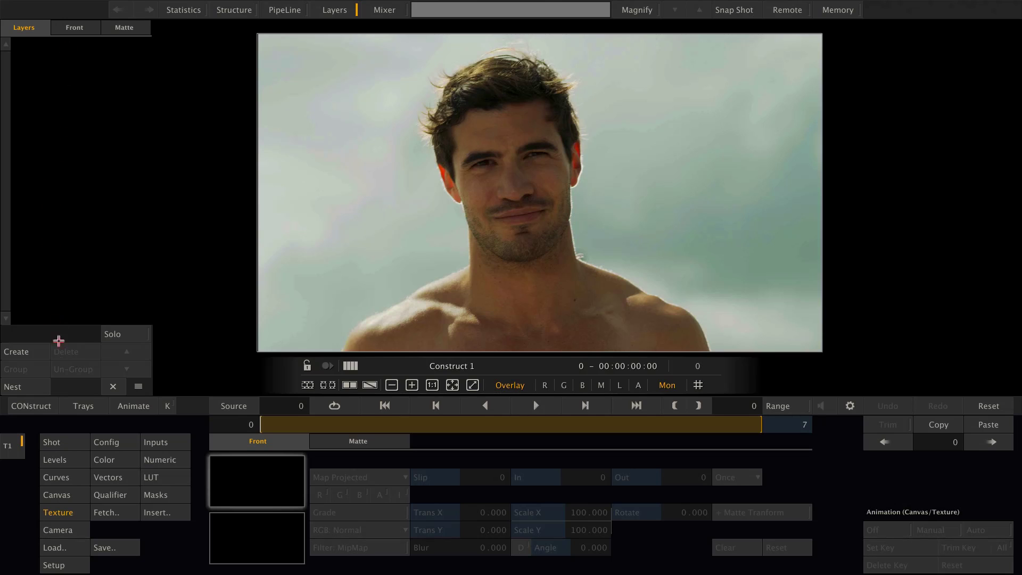
left_click(77, 443)
- Insert the Burn-In plugin on Construct 1, load the Burn_Infos_HD.pls preset, and check it at frame 6
left_click(164, 514)
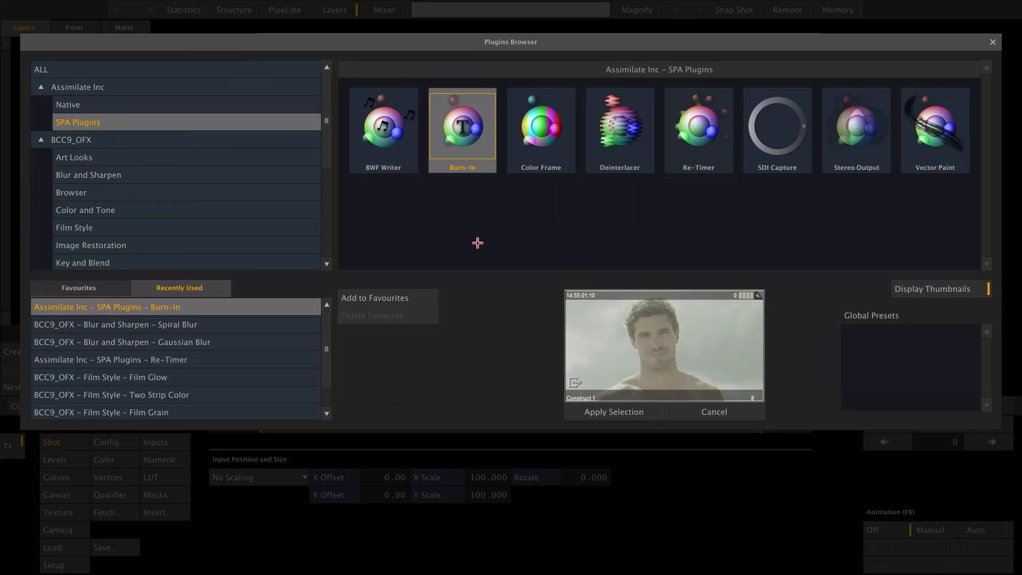
double_click(462, 137)
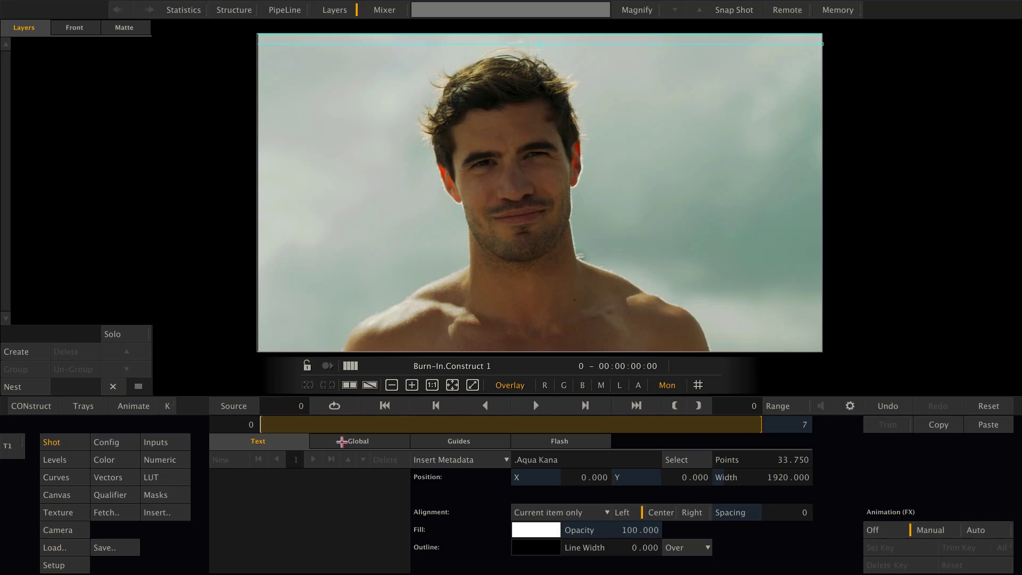
left_click(73, 547)
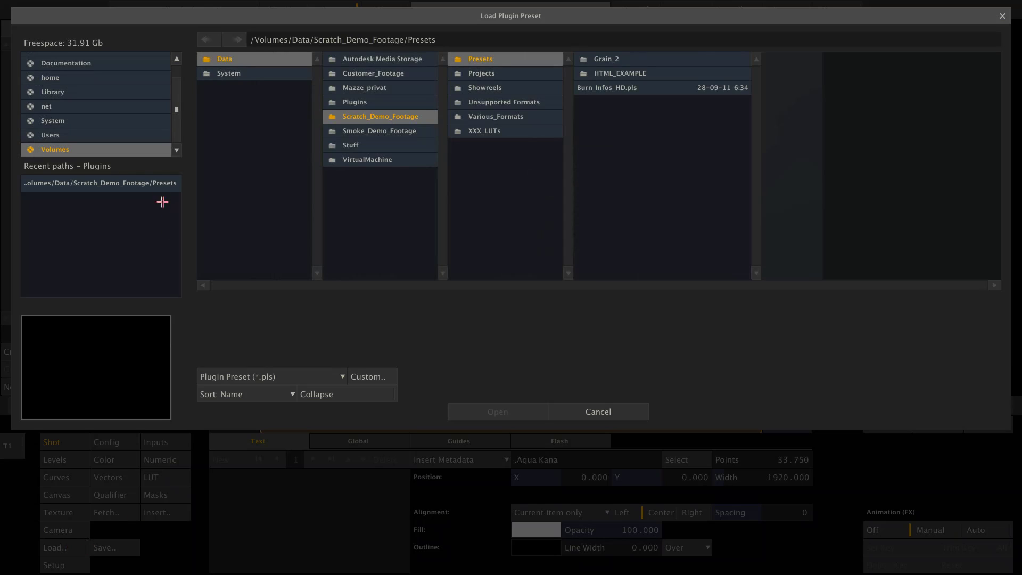
left_click(161, 183)
left_click(595, 87)
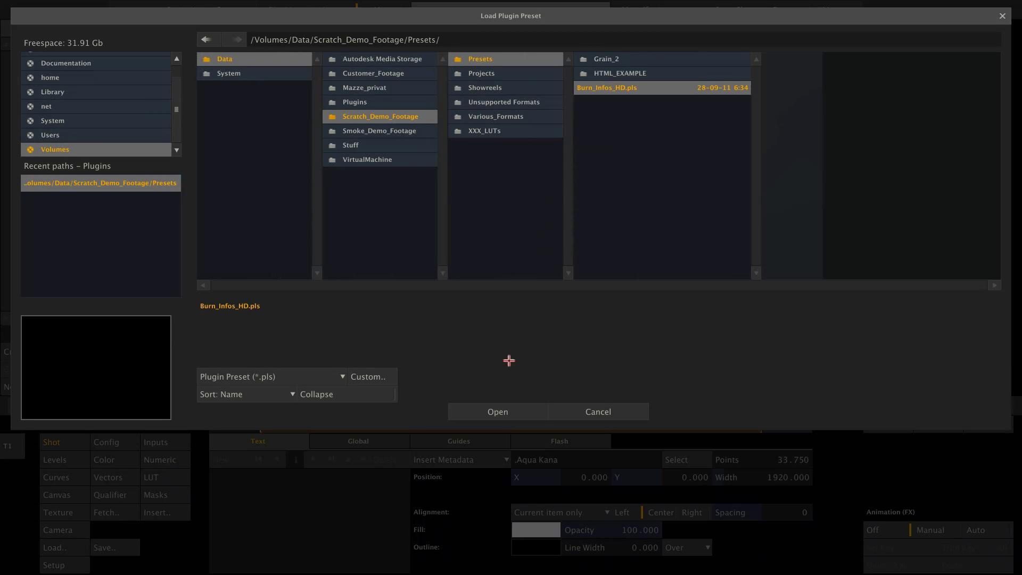
left_click(482, 407)
left_click_drag(297, 425, 233, 428)
left_click(32, 407)
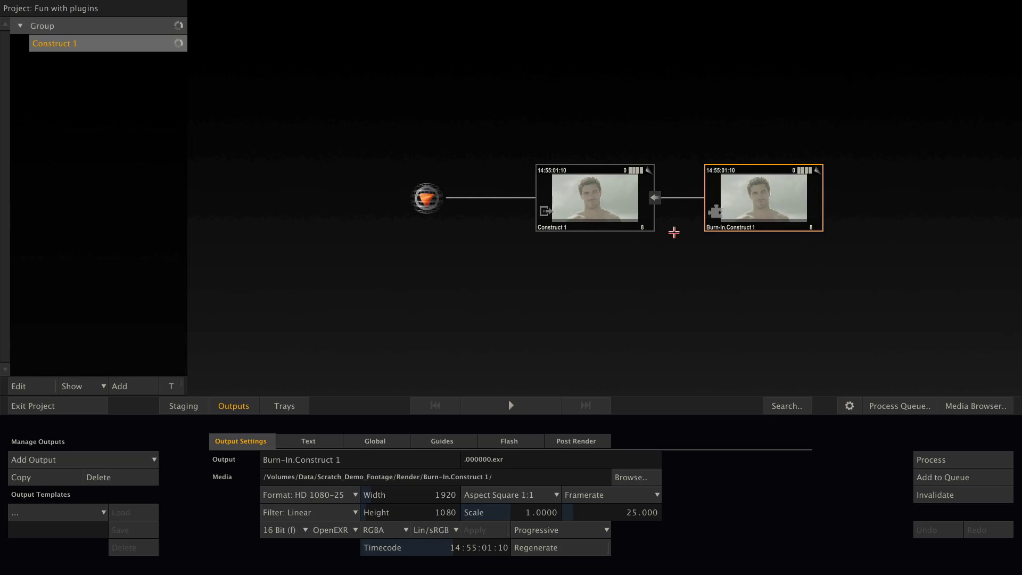
- Add a QuickTime-Export output, then an MXF AMT Export output off the Burn-In.Construct 1 node
left_click(141, 458)
left_click(95, 461)
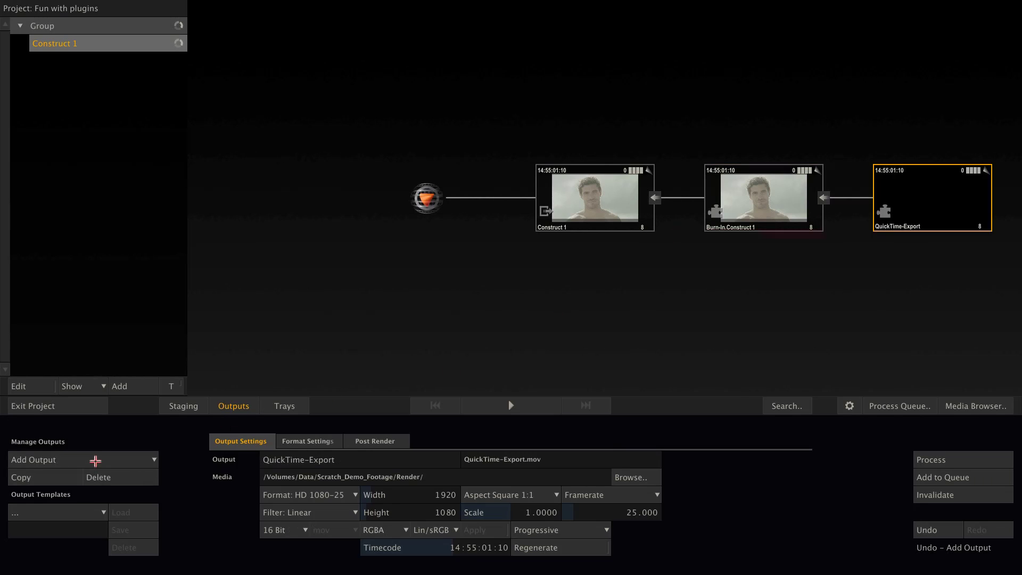
left_click(714, 221)
left_click(155, 459)
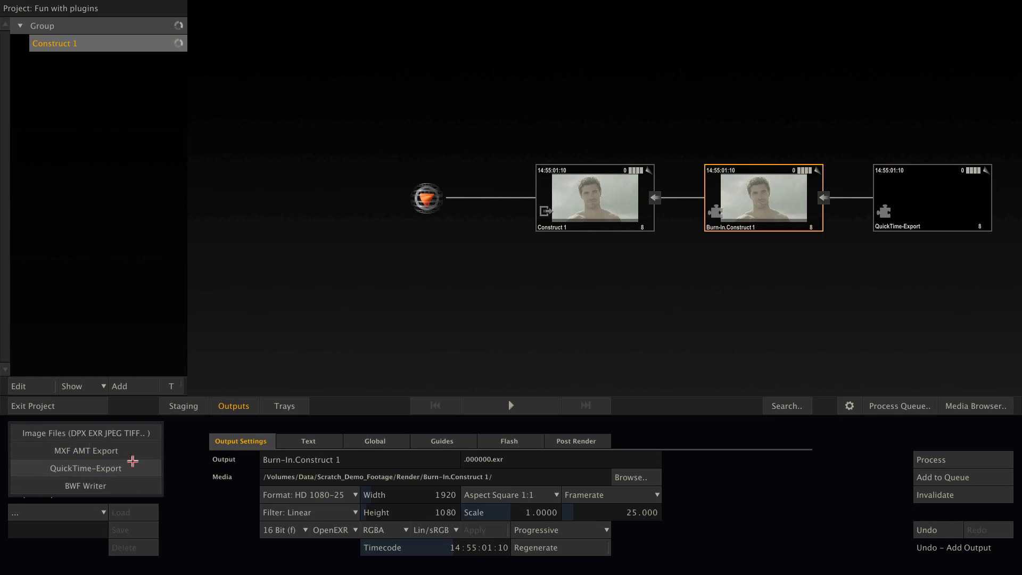
left_click(109, 447)
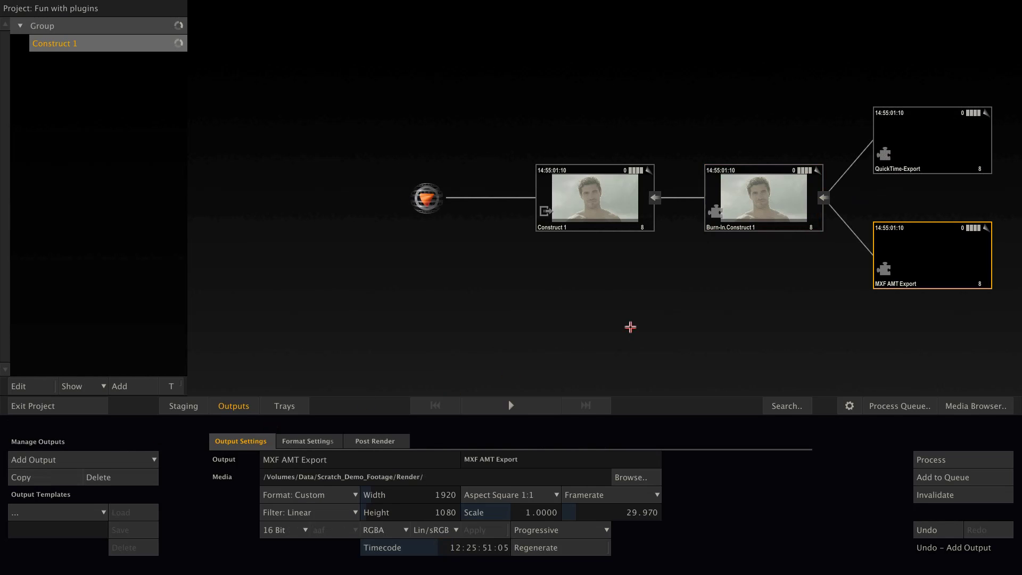
- Save the output setup from Construct 1 as the 'Dailies' template and return to the construct timeline
left_click(586, 187)
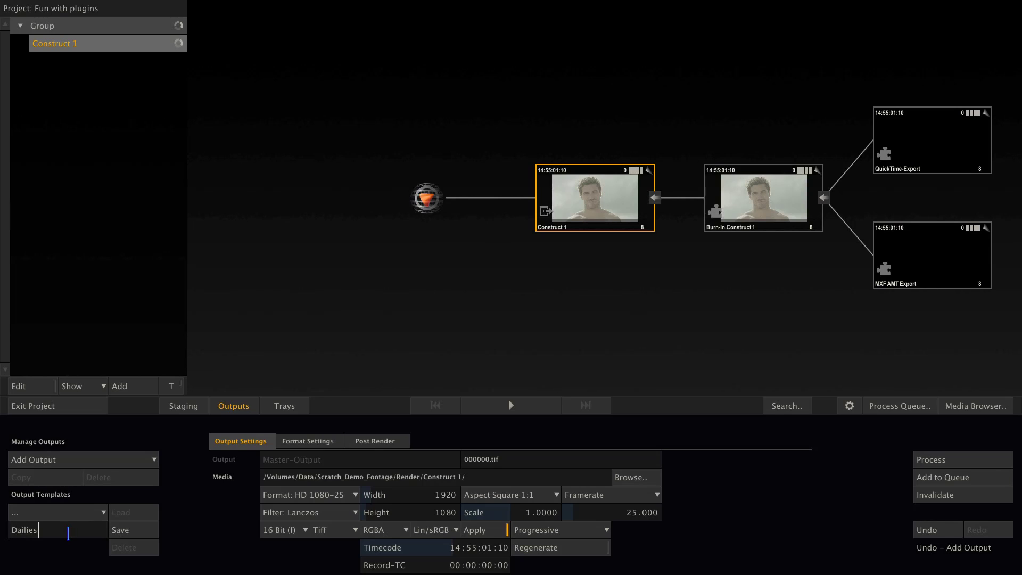
left_click(115, 530)
left_click(236, 407)
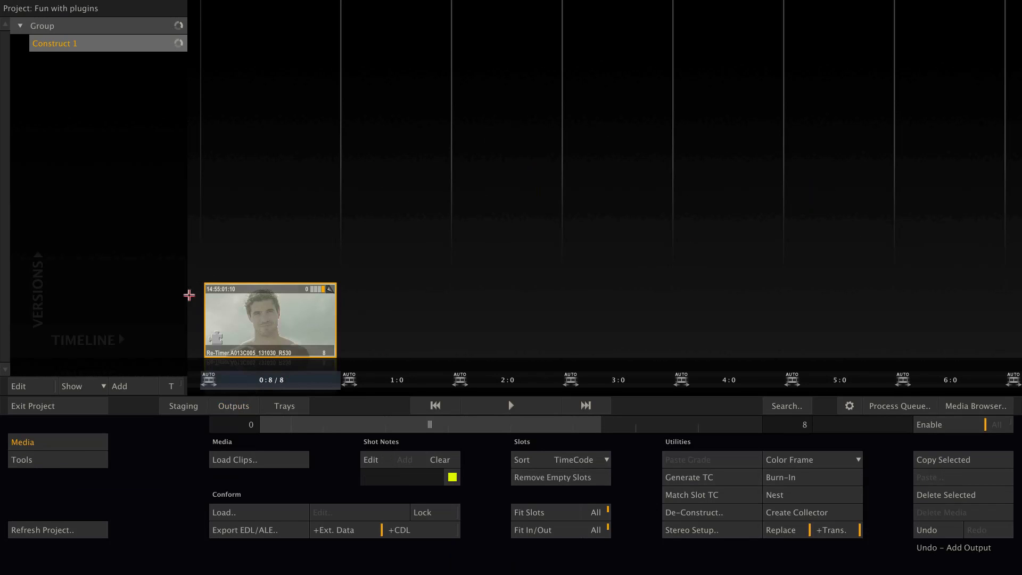
left_click(518, 406)
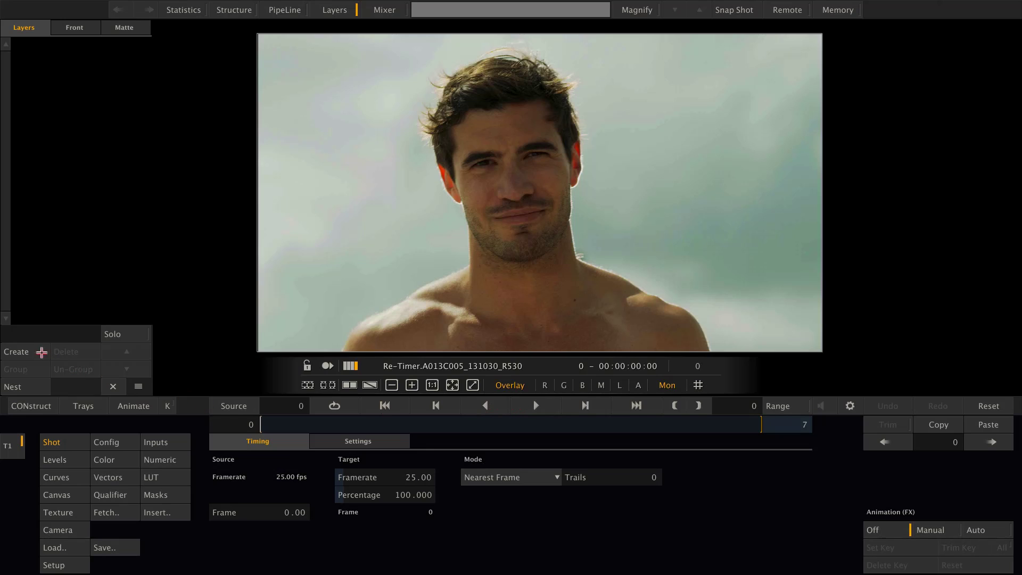
left_click(24, 352)
left_click(70, 49)
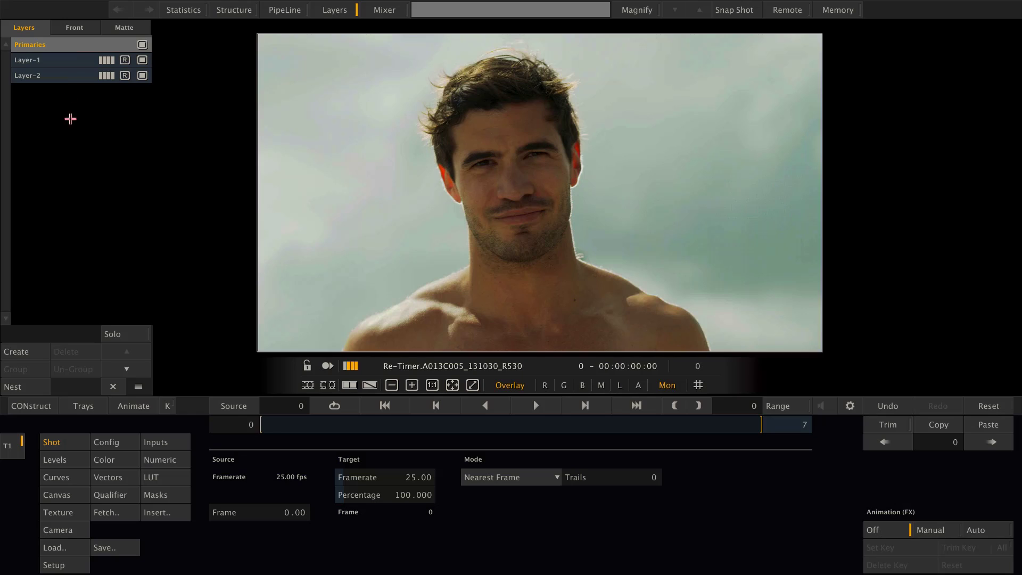
left_click(57, 512)
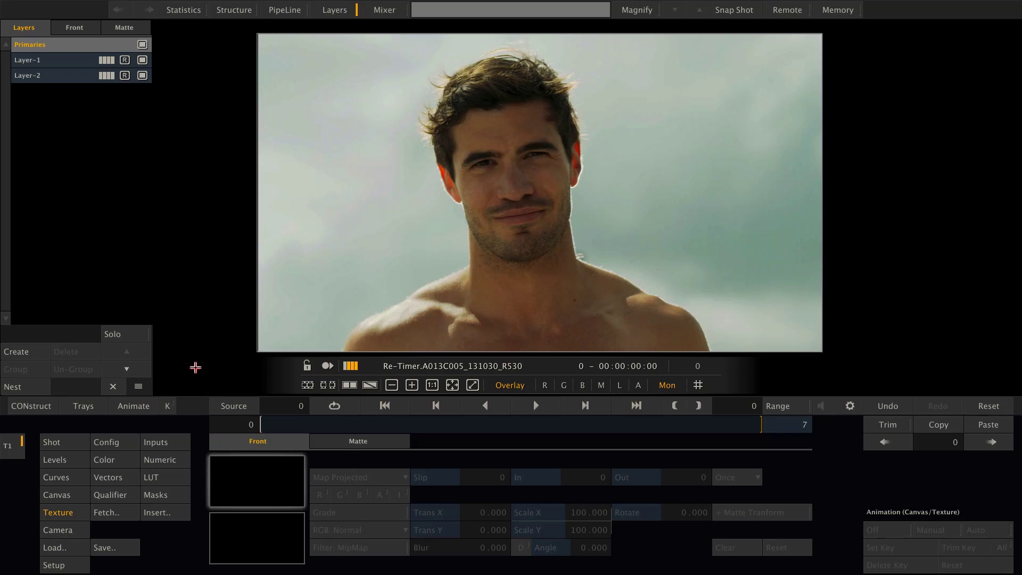
left_click(70, 438)
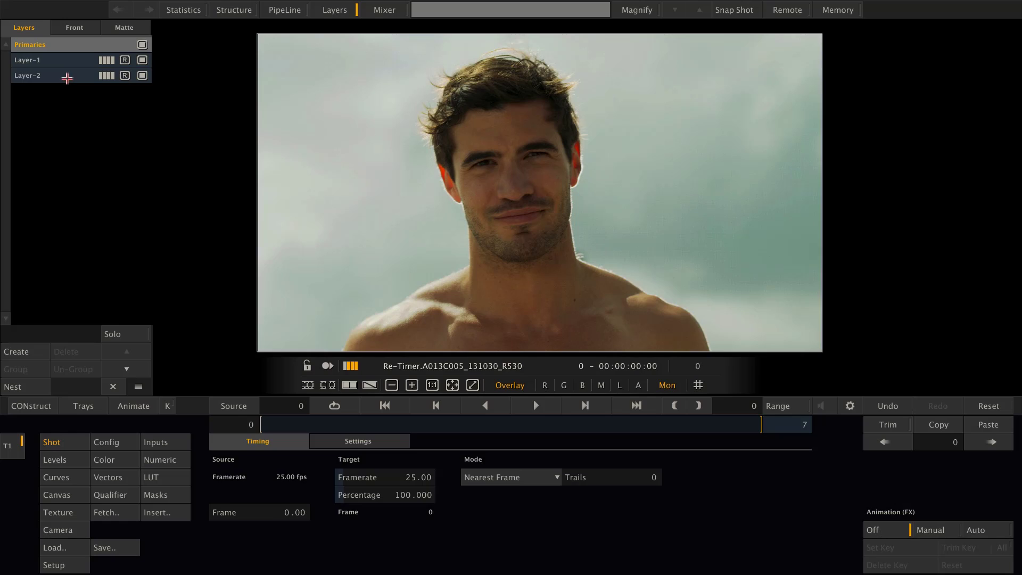
left_click(67, 76)
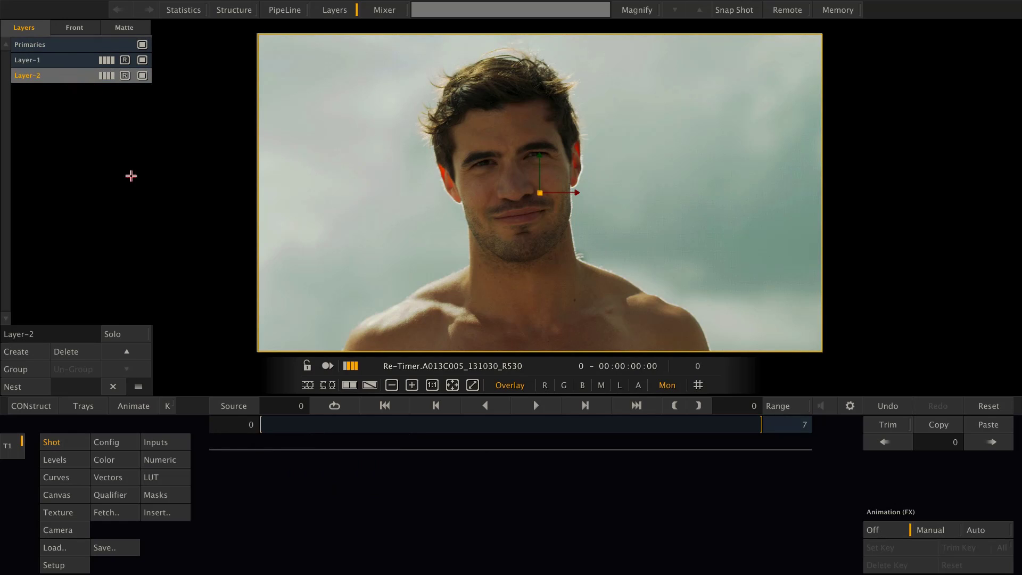
left_click(63, 514)
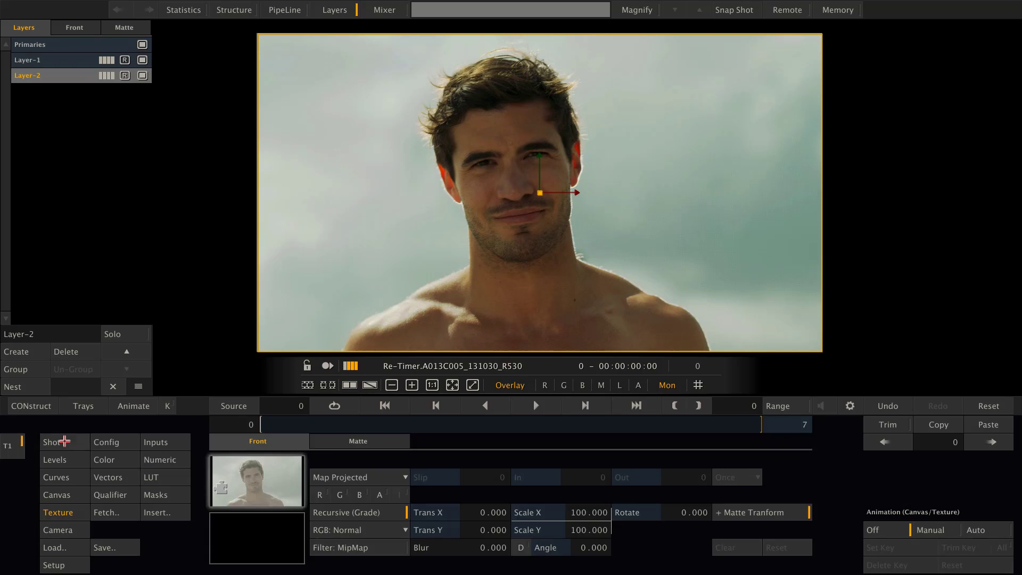
left_click(65, 440)
left_click(64, 515)
left_click(32, 405)
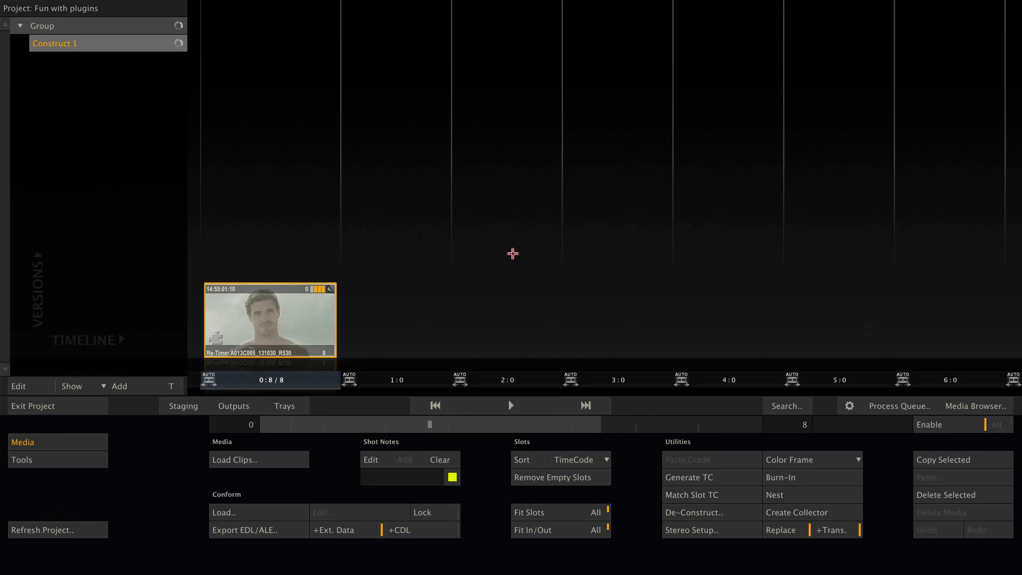